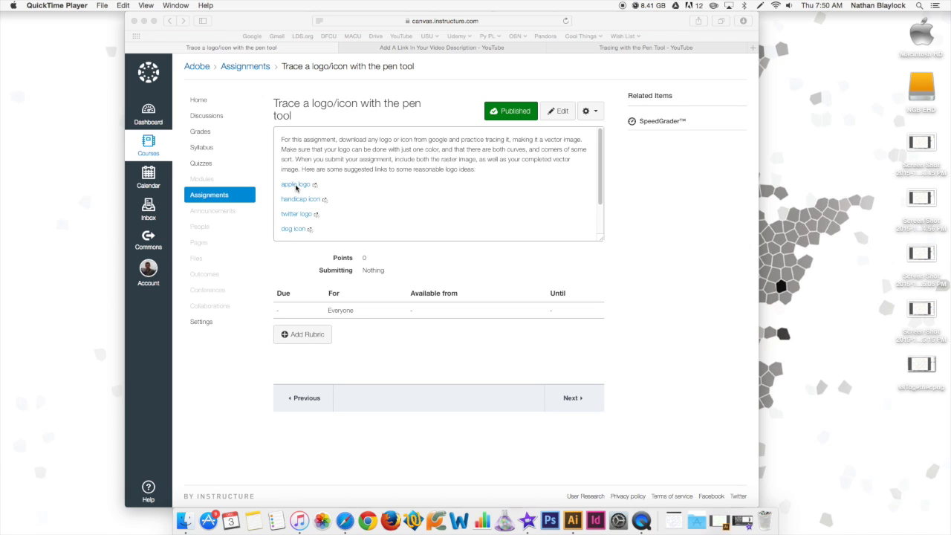
Step: Open the suggested apple logo image from the Canvas assignment and copy it
click(299, 187)
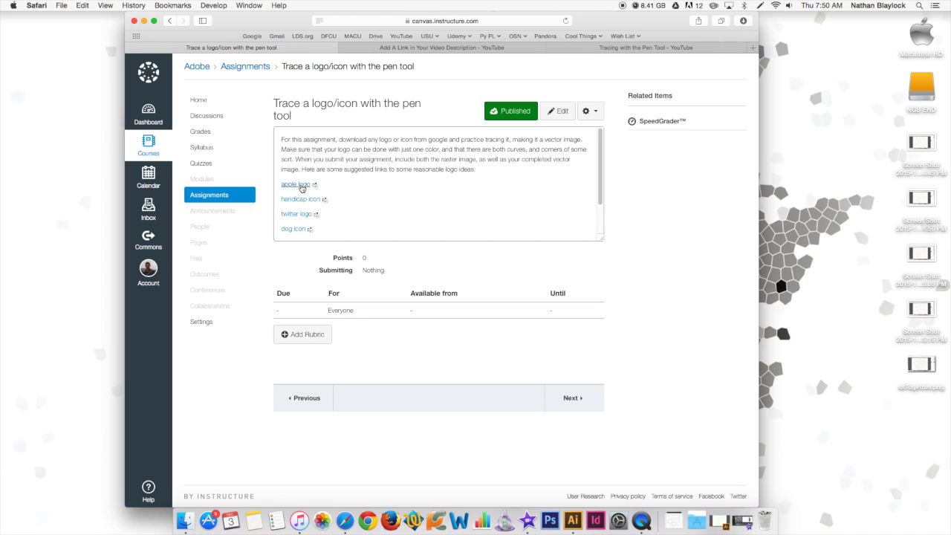
click(300, 187)
right_click(403, 144)
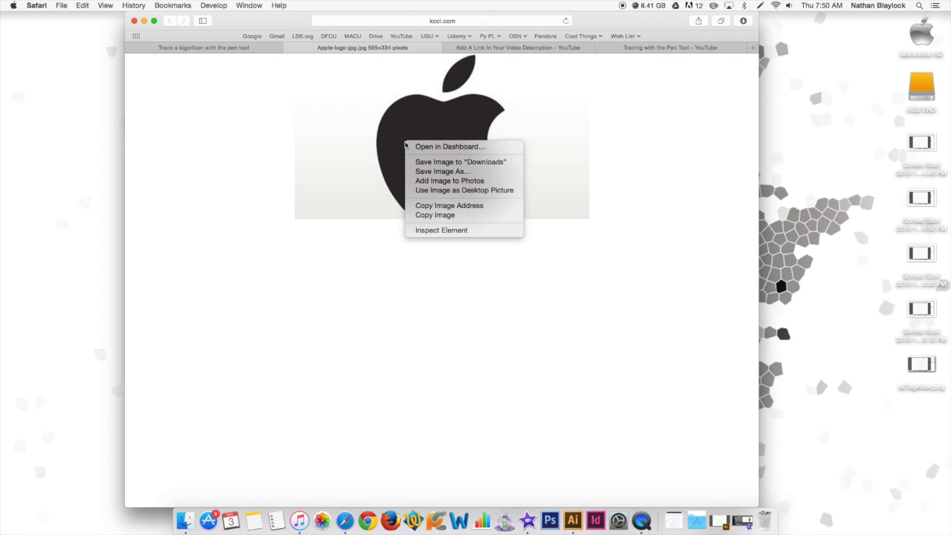
click(433, 214)
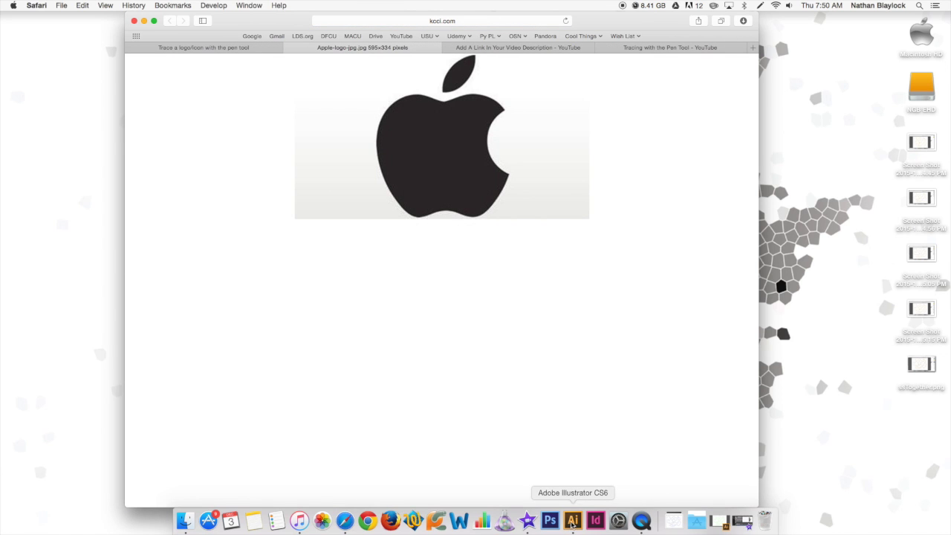
click(571, 521)
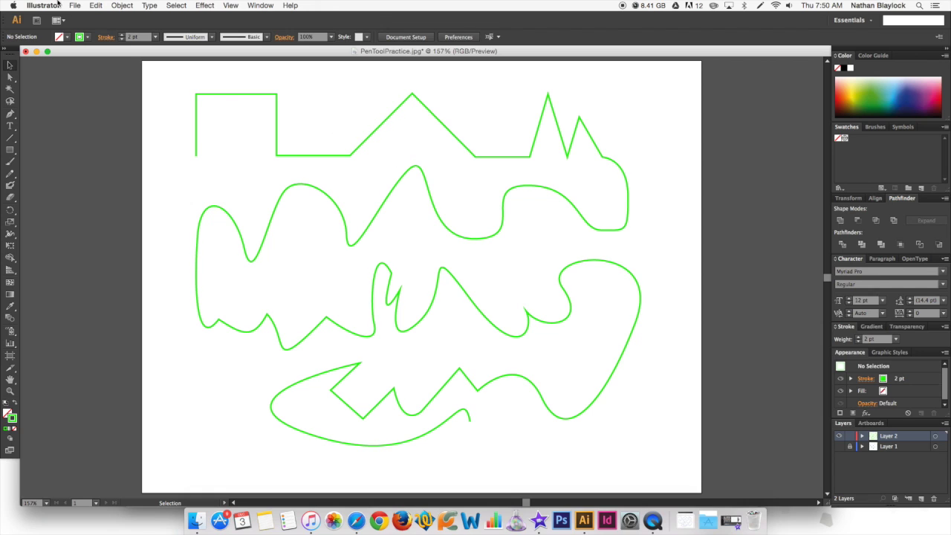
Step: Create a new Letter-size document and paste the copied apple logo onto it
click(75, 6)
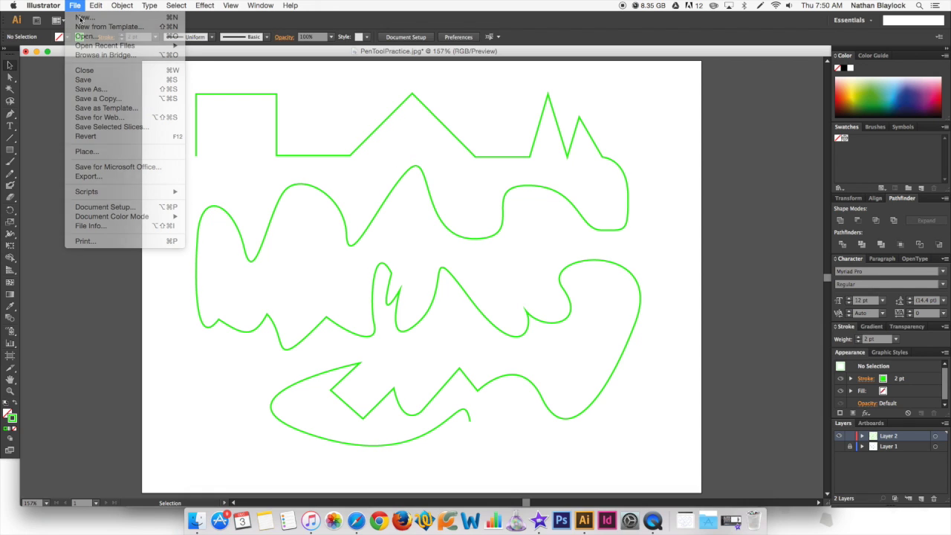
click(81, 17)
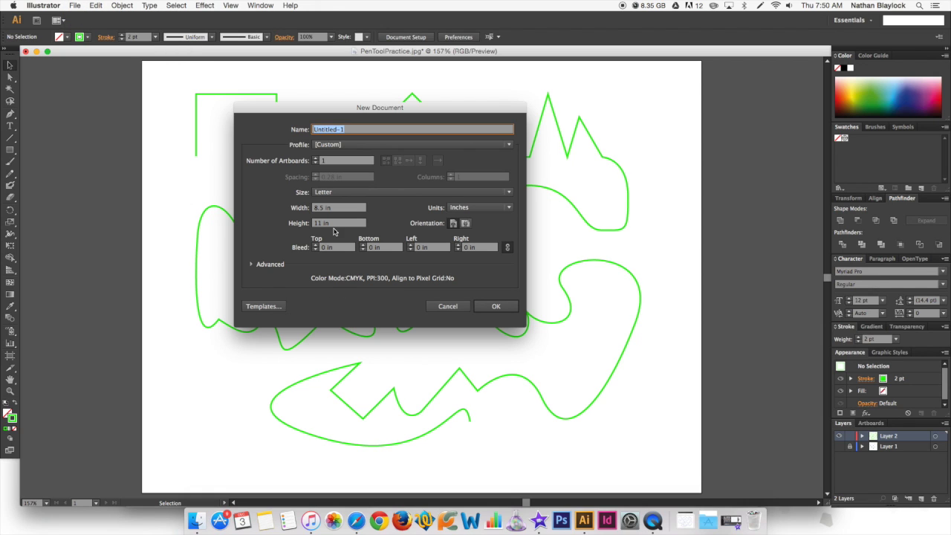
click(510, 309)
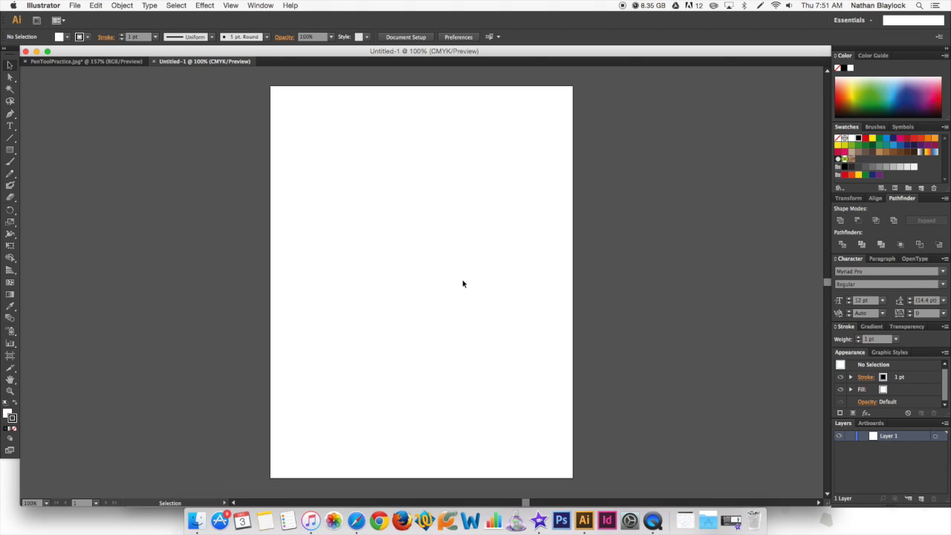
key(a)
key(v)
key(super+v)
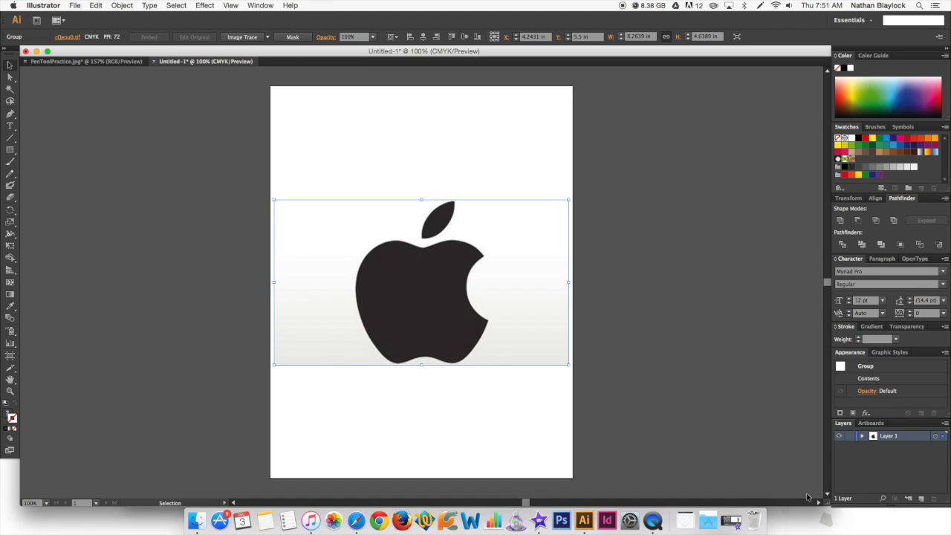
Step: Lock Layer 1 holding the logo and add Layer 2 for tracing
click(863, 460)
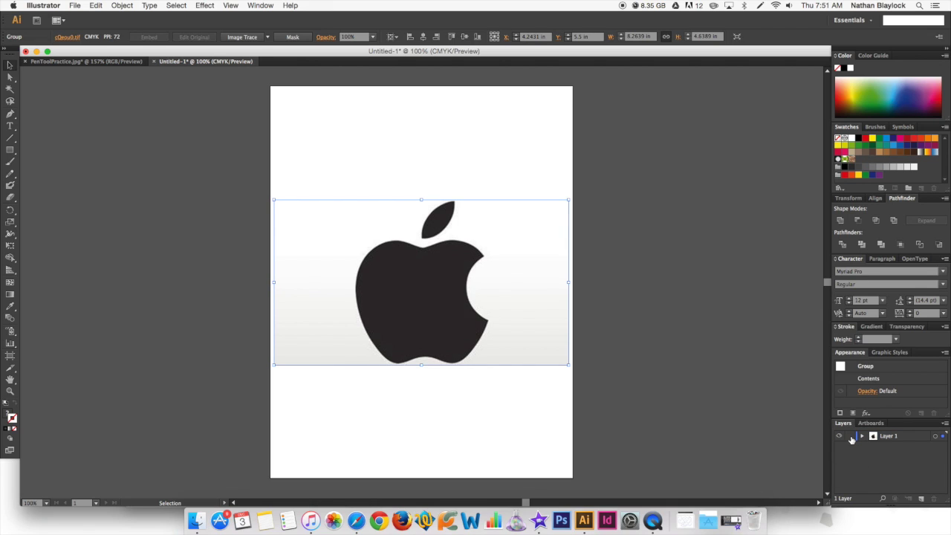
click(851, 437)
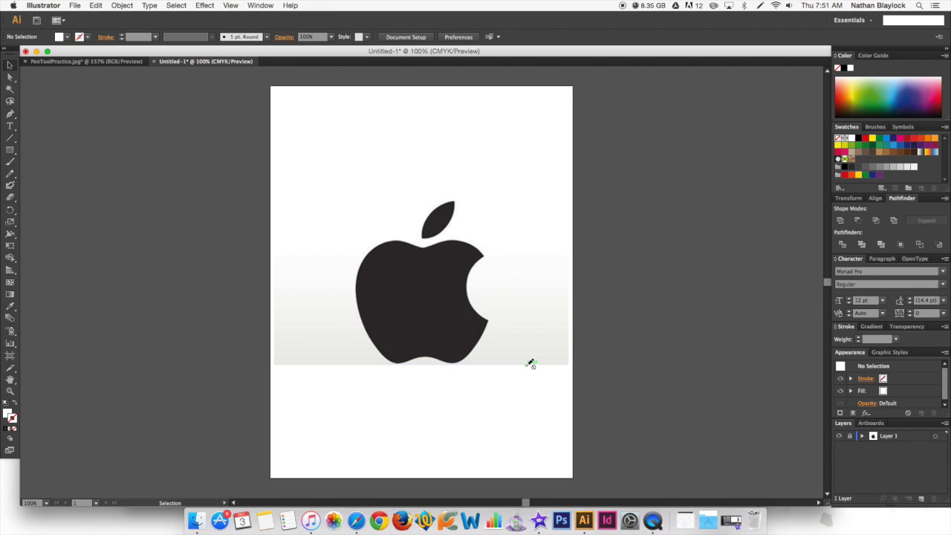
click(921, 498)
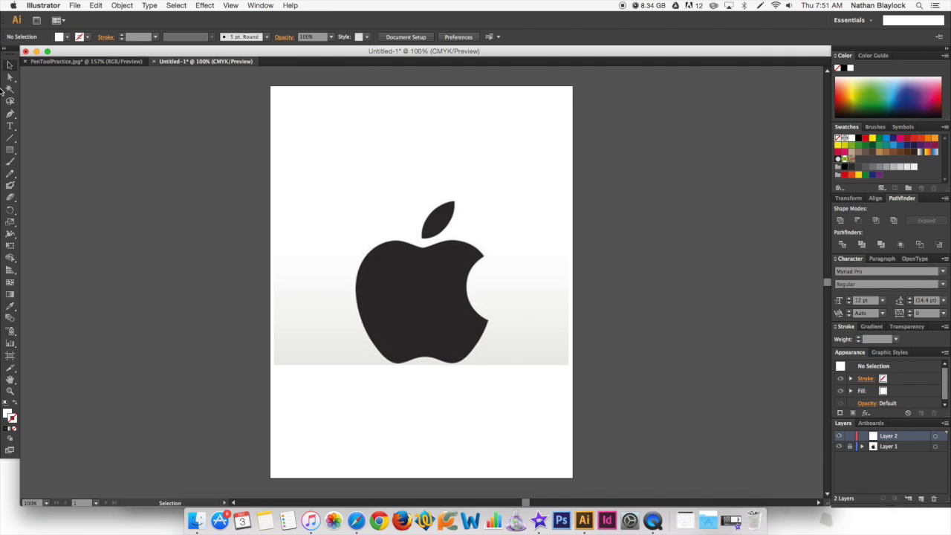
Step: Zoom in on the apple logo with the Zoom tool
key(z)
drag(324, 186, 520, 379)
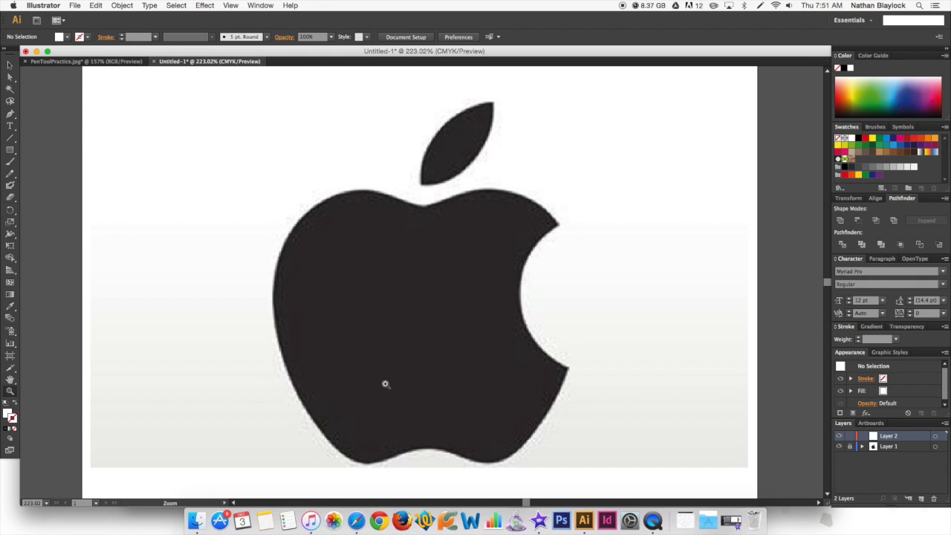
click(11, 114)
Step: Trace a closed curved Pen outline around the apple's leaf
click(420, 185)
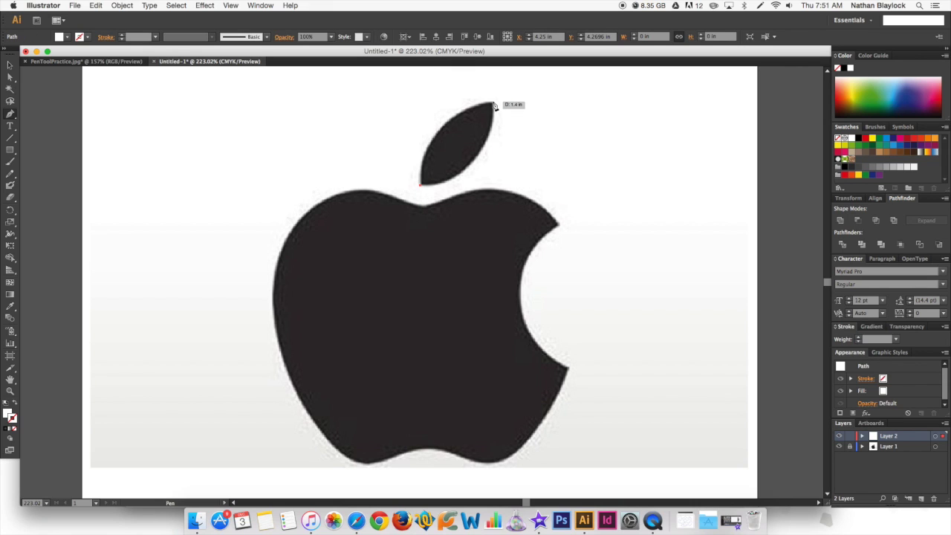
drag(492, 103, 566, 96)
drag(566, 94, 536, 125)
drag(507, 153, 504, 156)
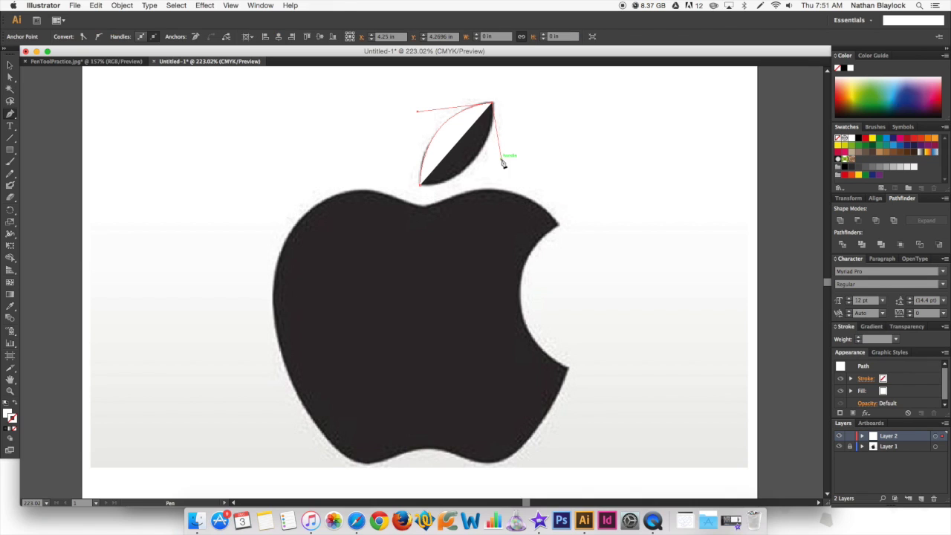
click(421, 183)
drag(418, 188, 399, 182)
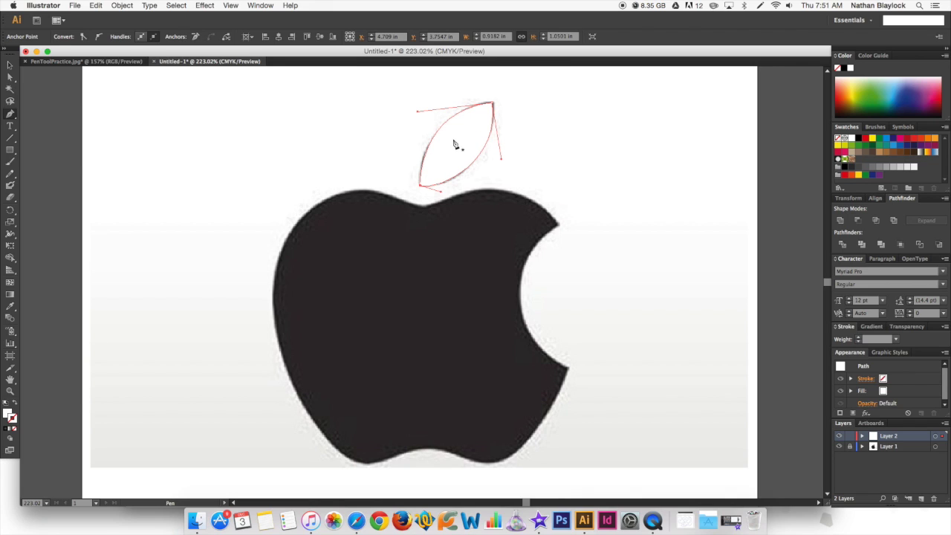
Step: Select the traced leaf, fill it with red ED1414, then deselect it
click(11, 65)
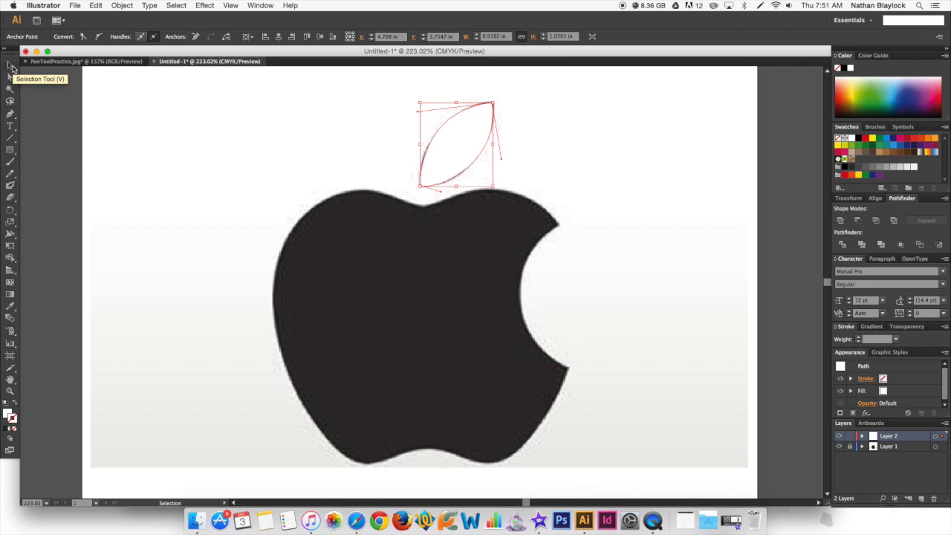
click(7, 413)
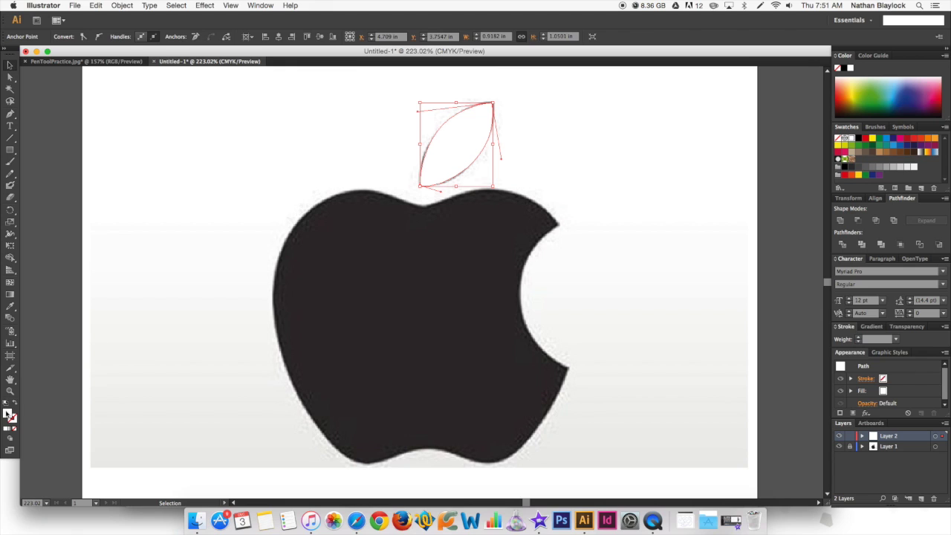
double_click(8, 413)
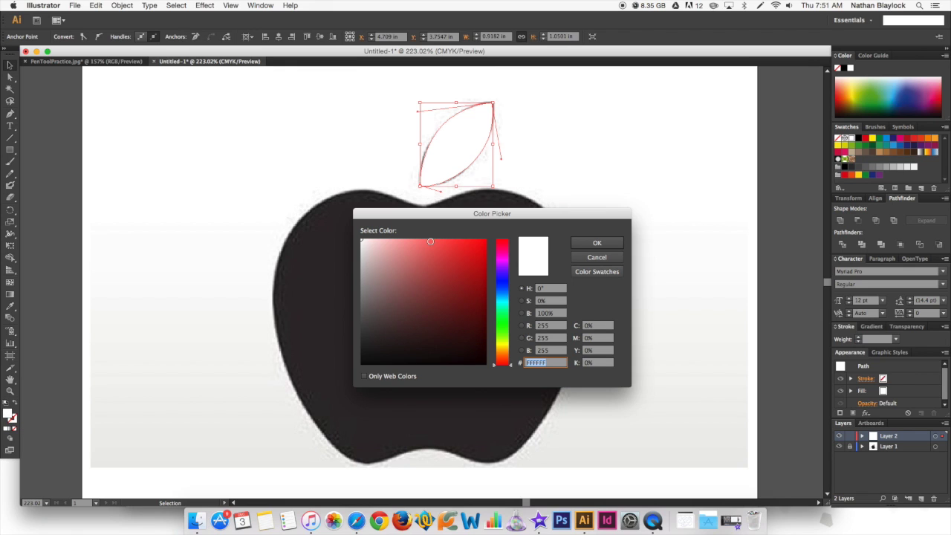
text(ED1414)
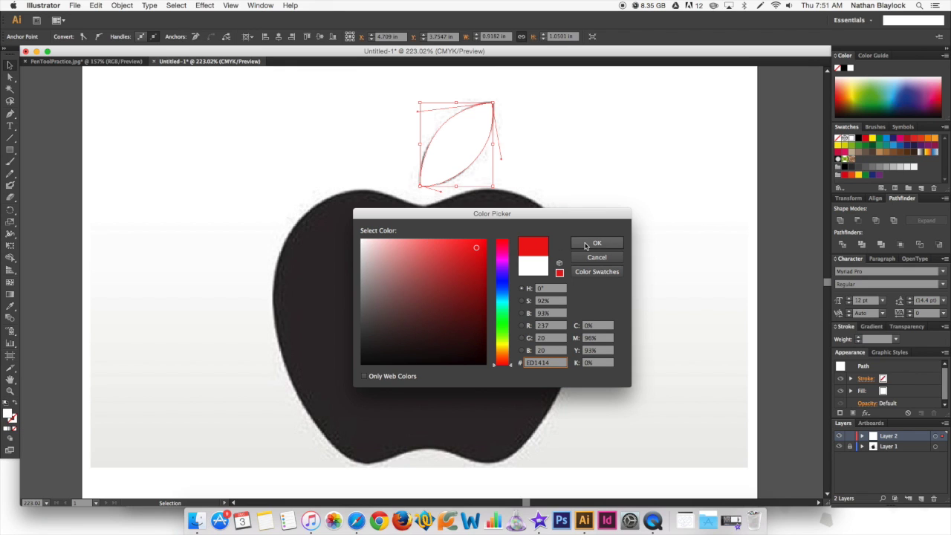
click(595, 243)
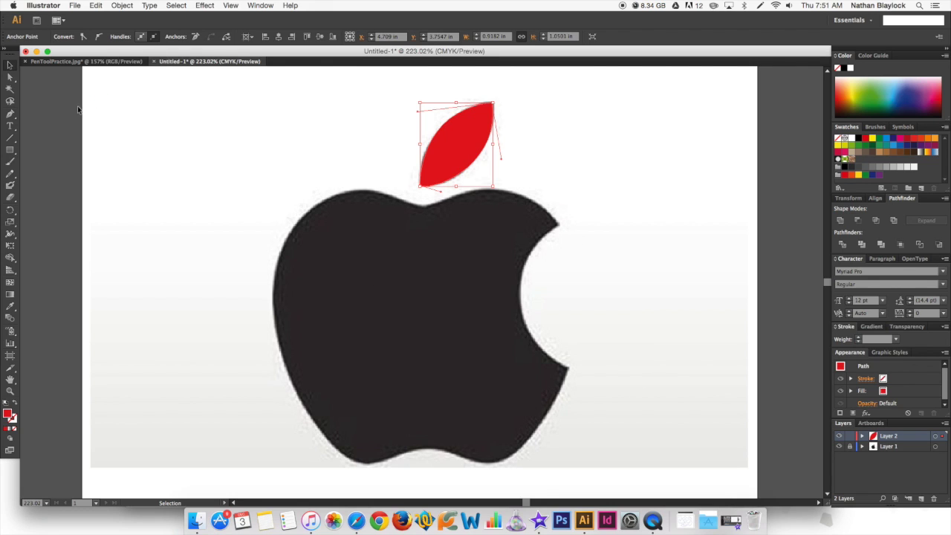
click(373, 191)
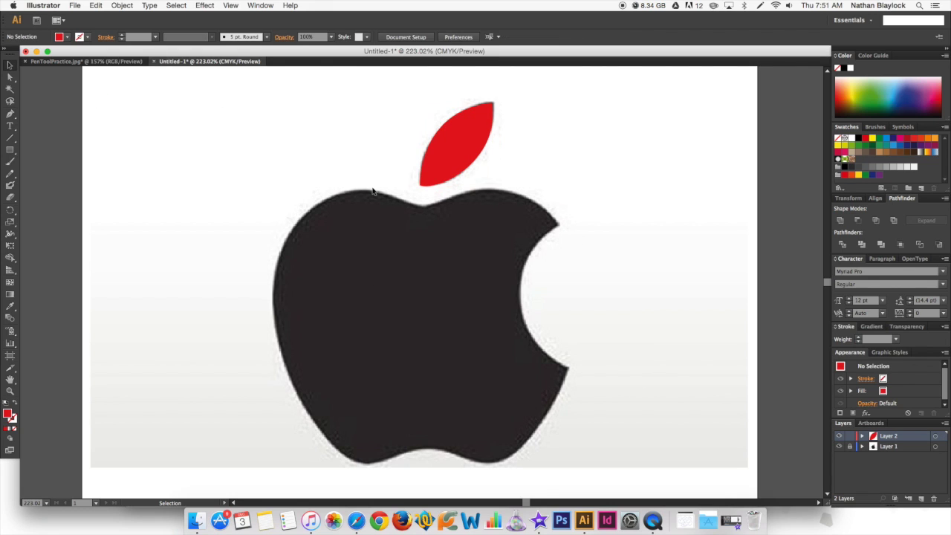
click(10, 113)
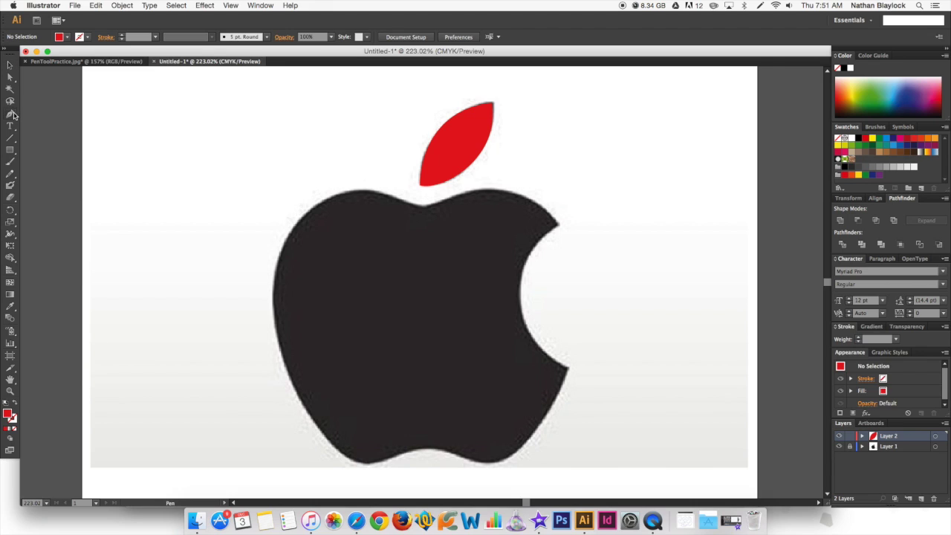
Step: Trace the apple body from the bite across the top and down the left side with a red stroke and no fill
click(16, 403)
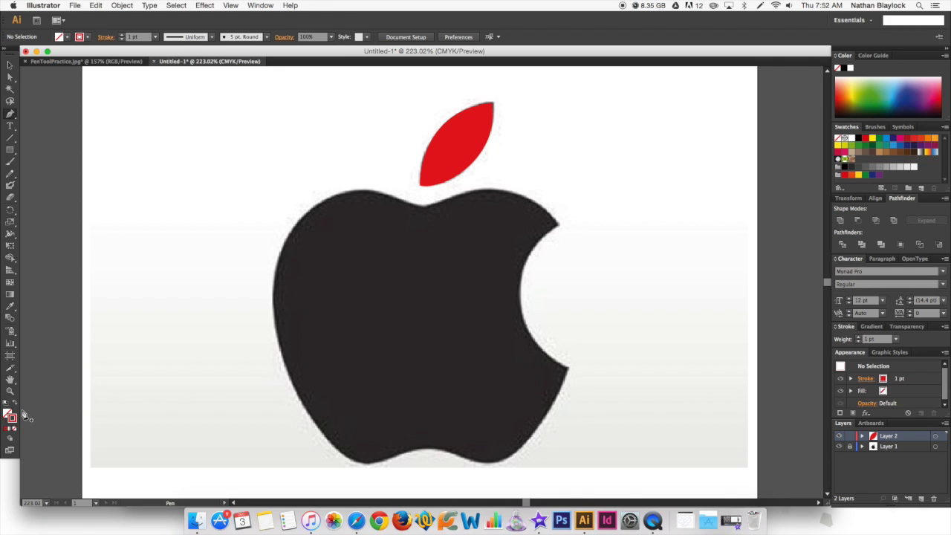
click(560, 225)
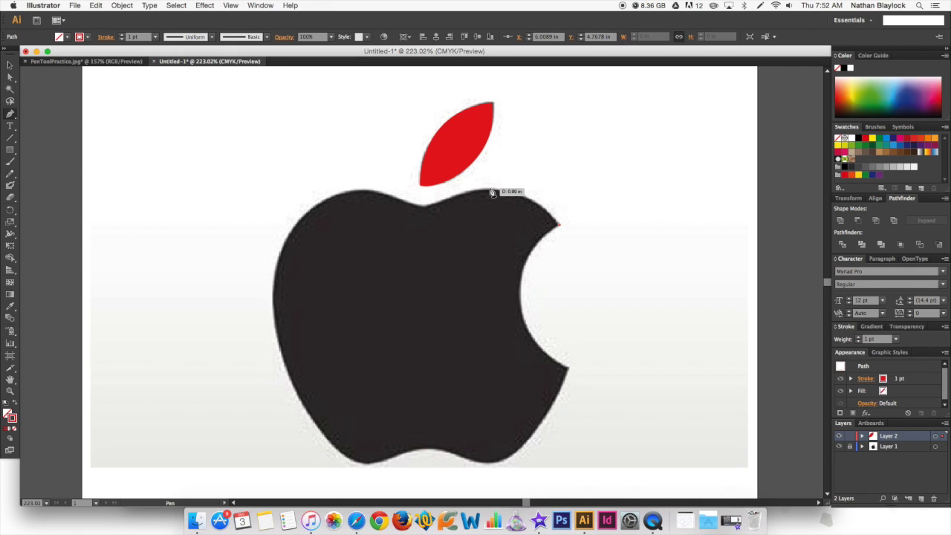
drag(491, 193, 445, 192)
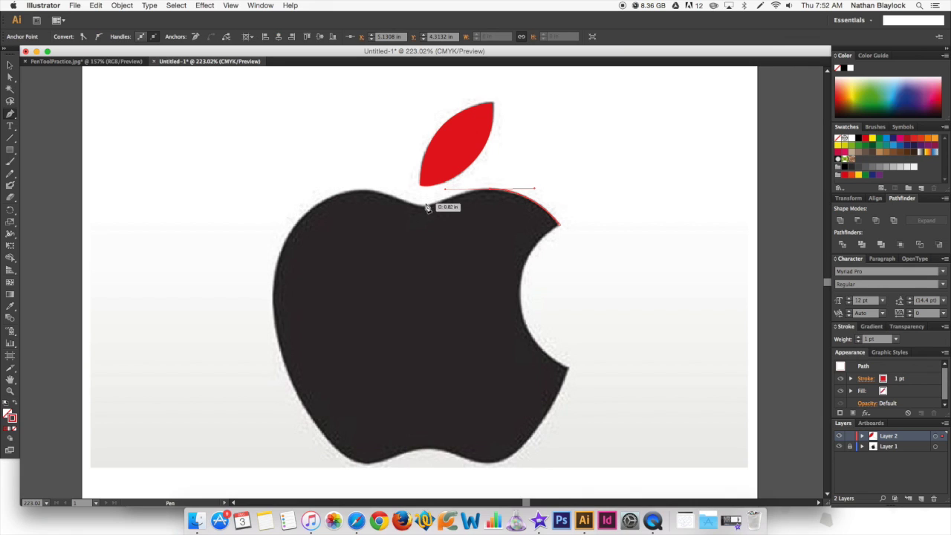
drag(424, 206, 407, 209)
click(360, 193)
drag(361, 193, 334, 192)
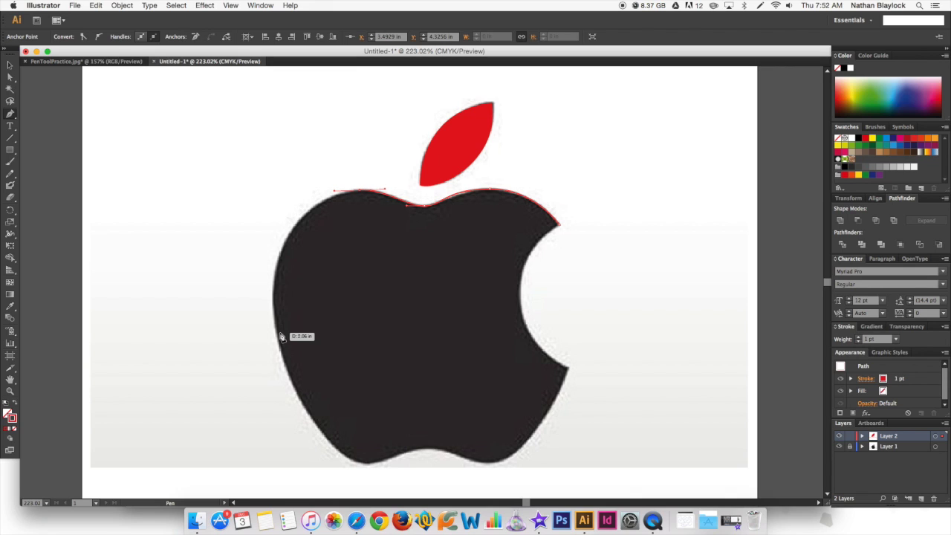
drag(275, 286, 272, 350)
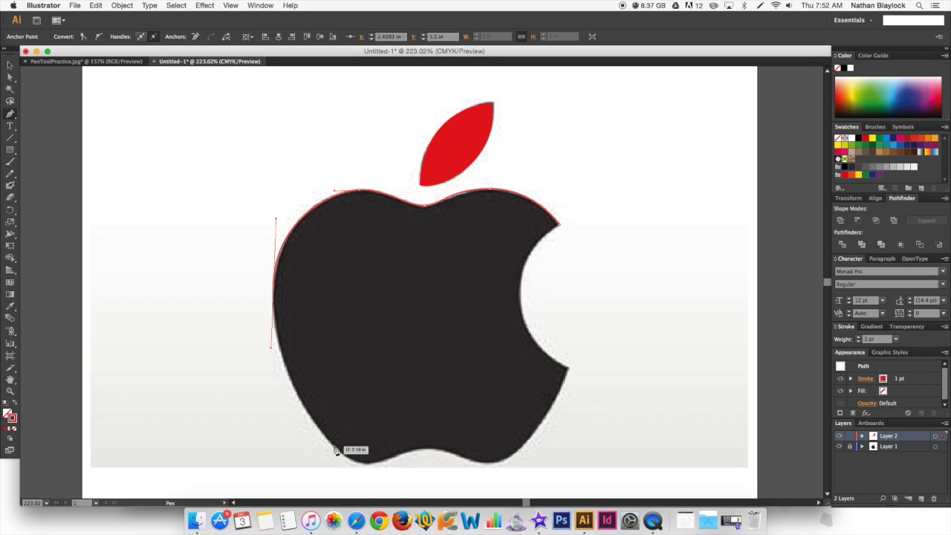
drag(336, 450, 462, 462)
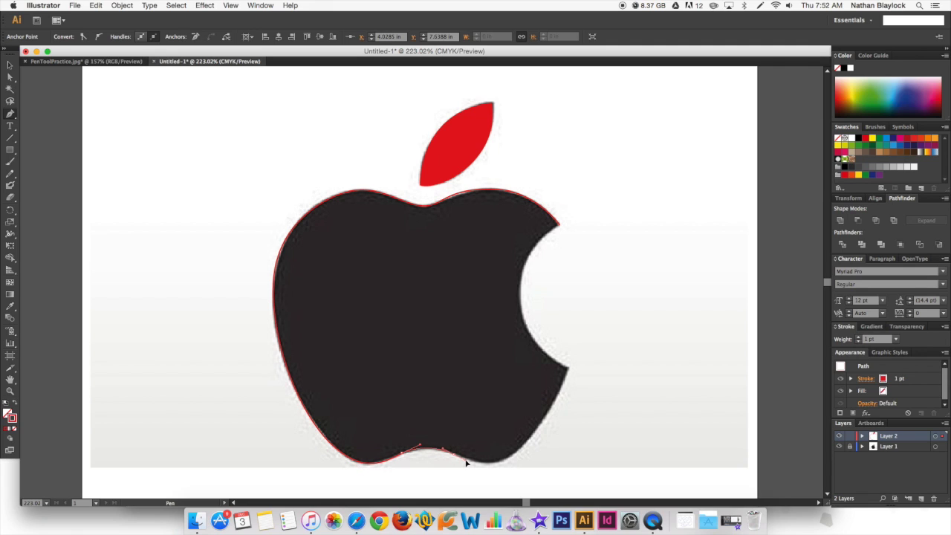
Step: Continue the outline along the bottom right and around the curved bite to its top corner
click(525, 448)
drag(526, 448, 542, 426)
click(570, 368)
click(571, 350)
click(535, 355)
drag(536, 354, 521, 300)
drag(521, 280, 562, 225)
click(561, 223)
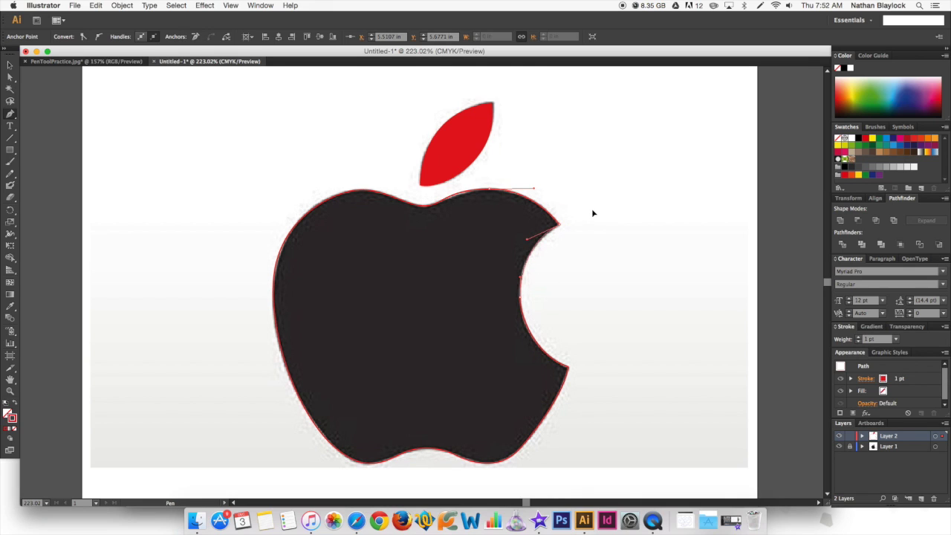
Step: Make the apple trace red-filled with no outline and check the body and leaf fills
click(12, 67)
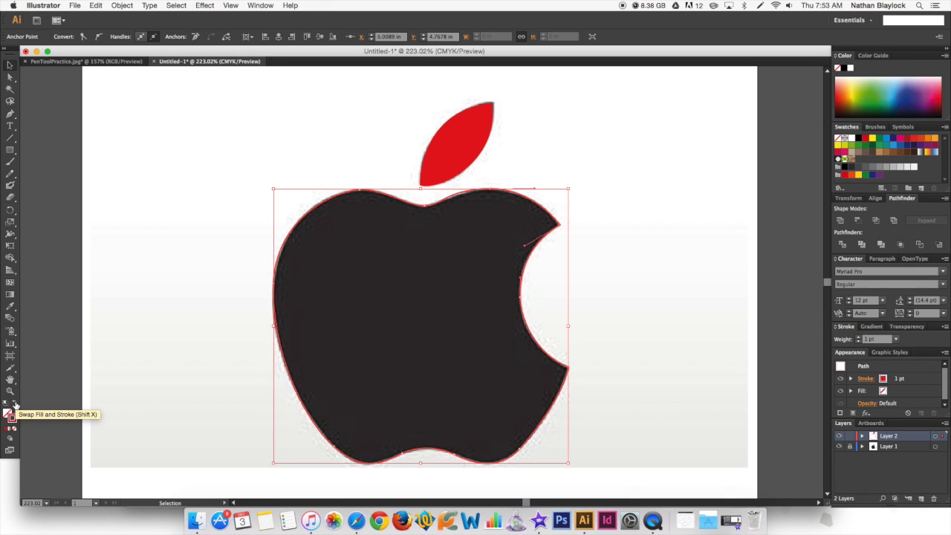
click(15, 405)
click(92, 173)
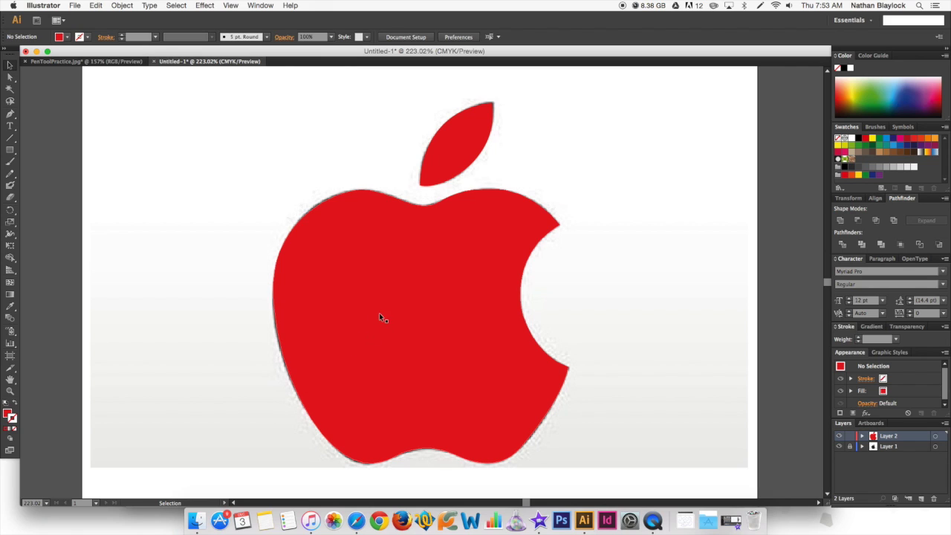
click(398, 224)
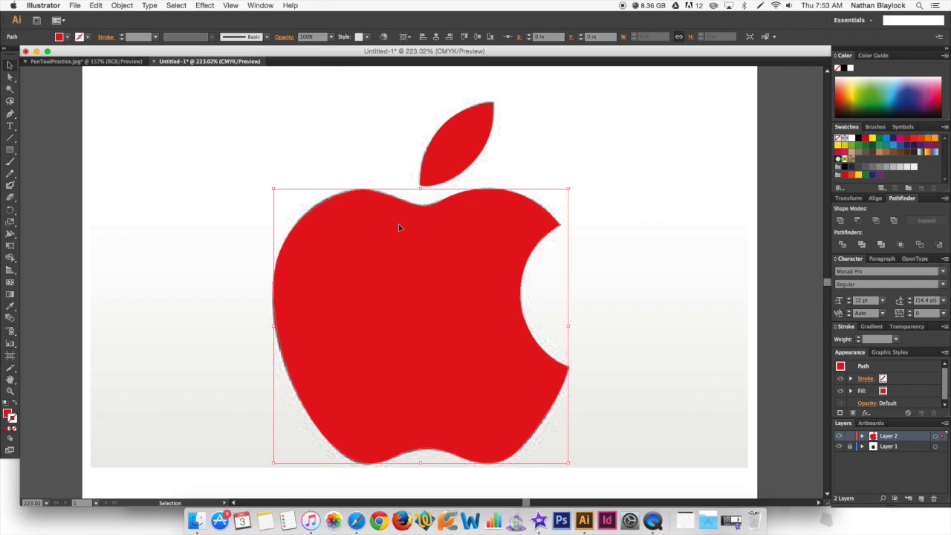
click(441, 159)
click(762, 386)
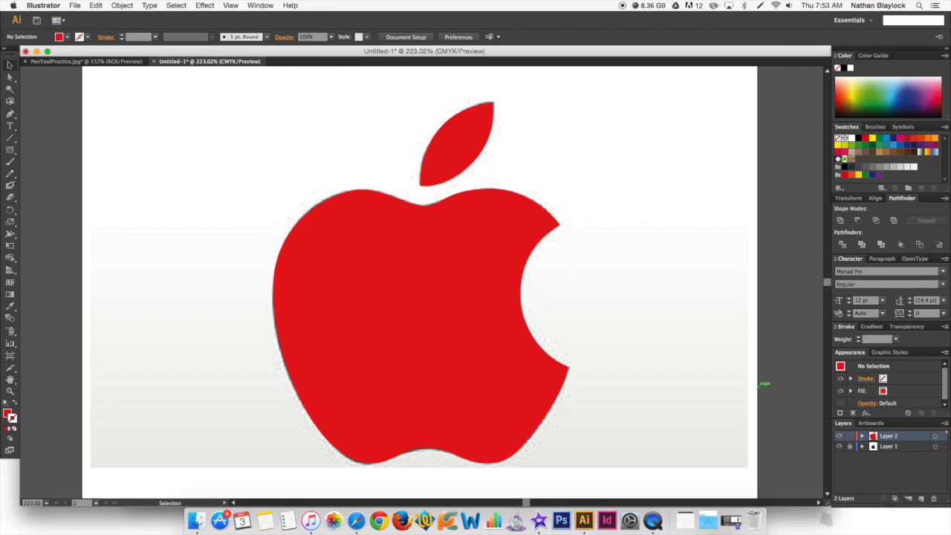
Step: Hide the reference photo layer and create a new blank document
click(839, 446)
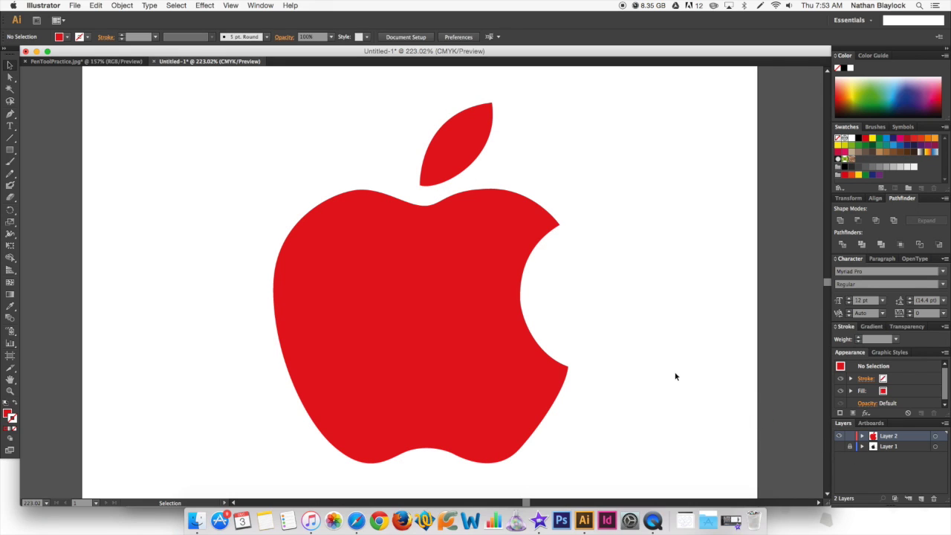
click(78, 7)
click(84, 18)
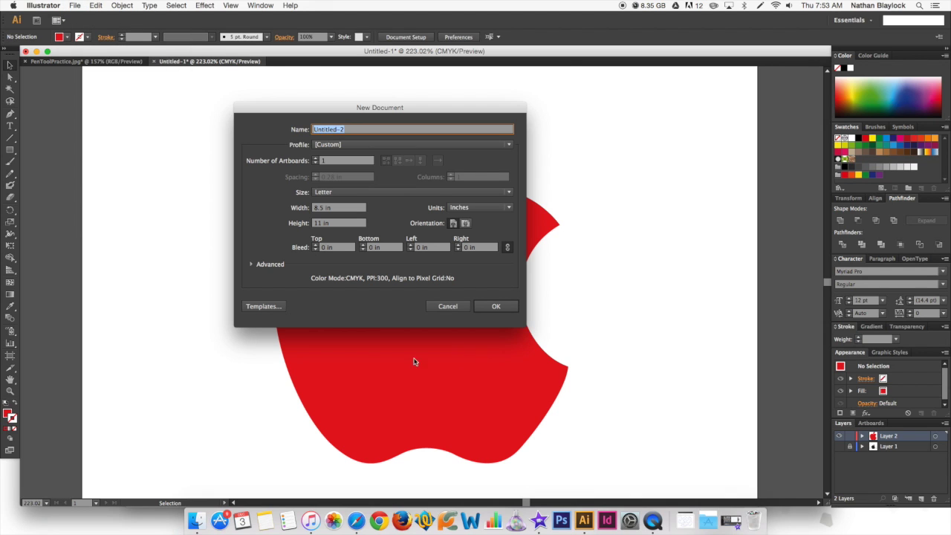
click(490, 306)
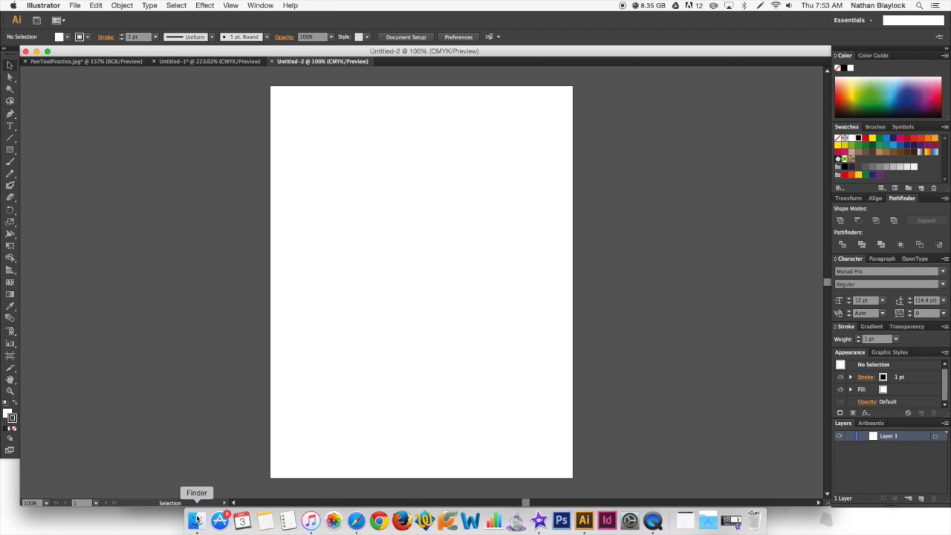
Step: In the browser, close the apple image and copy the handicap wheelchair icon image
click(356, 520)
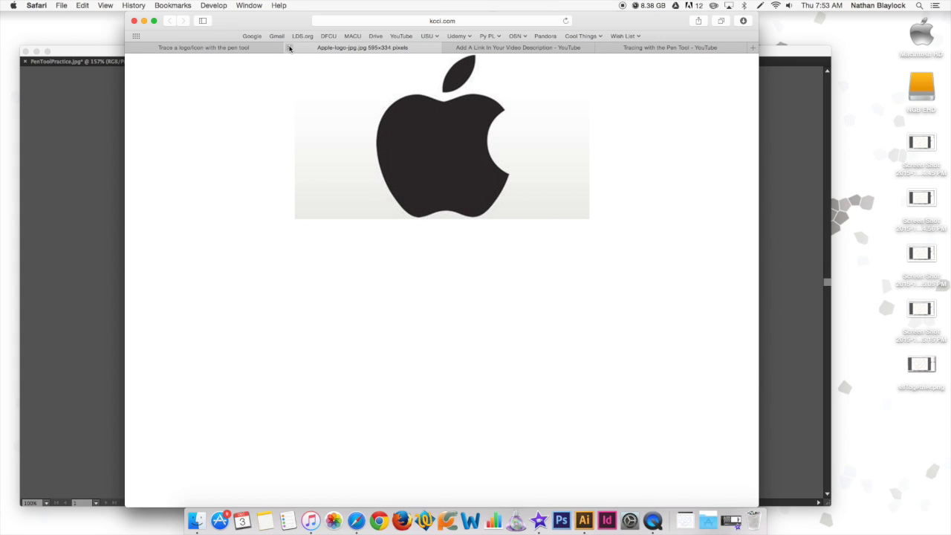
click(290, 48)
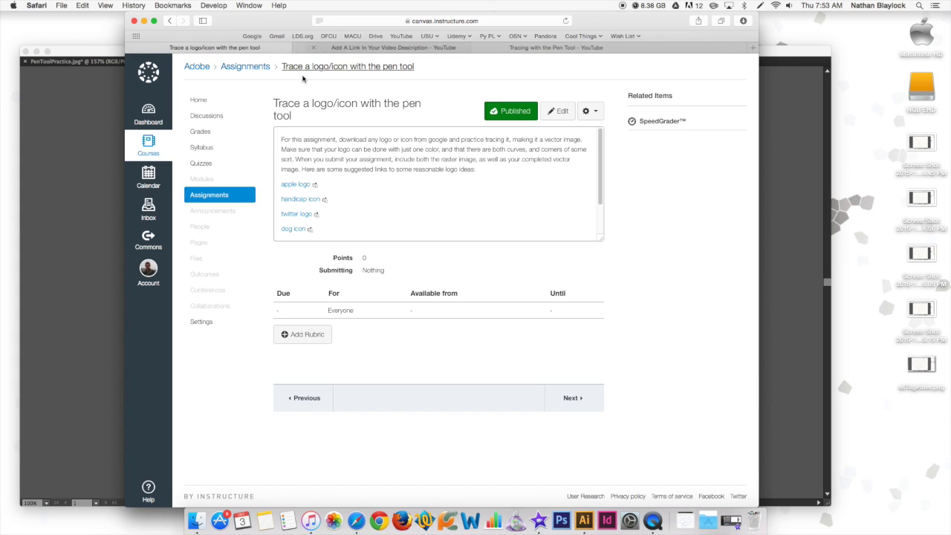
click(315, 201)
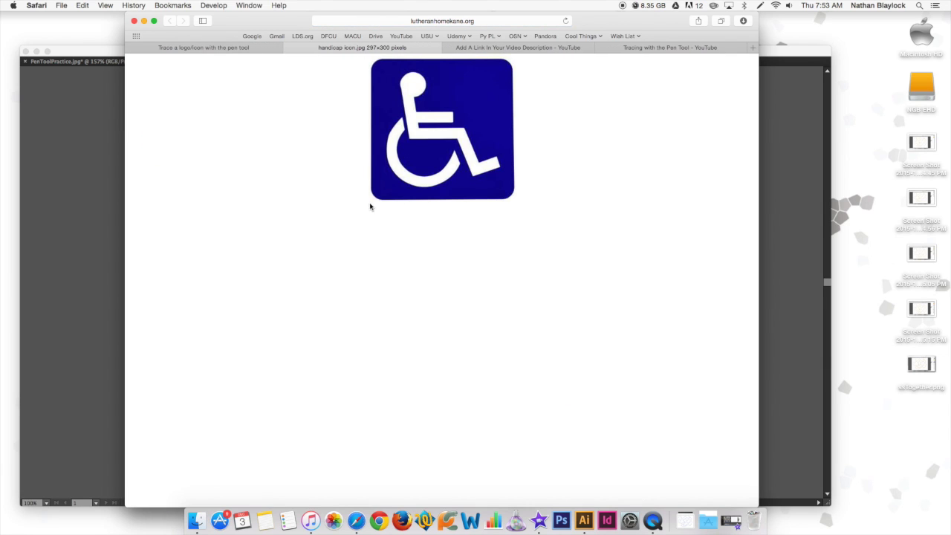
right_click(484, 133)
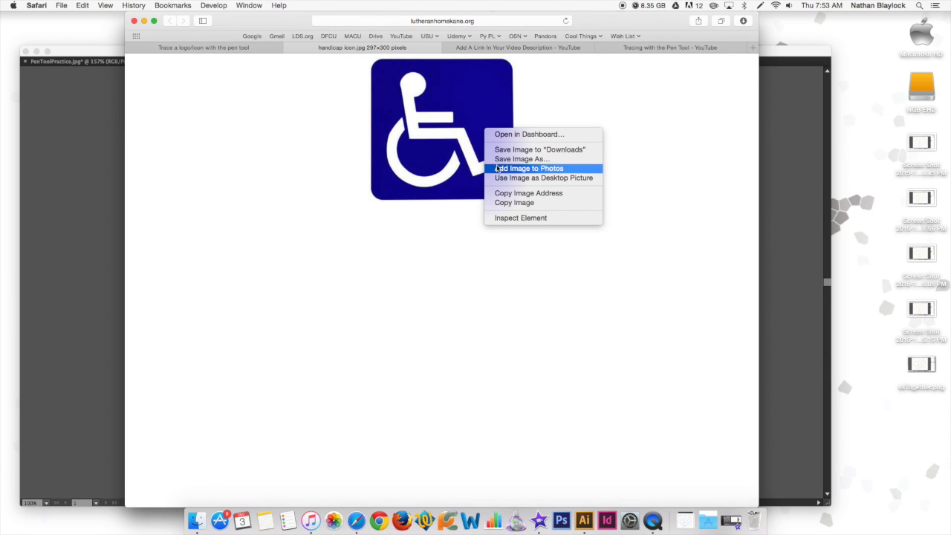
click(513, 202)
Step: Paste the wheelchair image into Untitled-2 and add a new layer for tracing
click(770, 216)
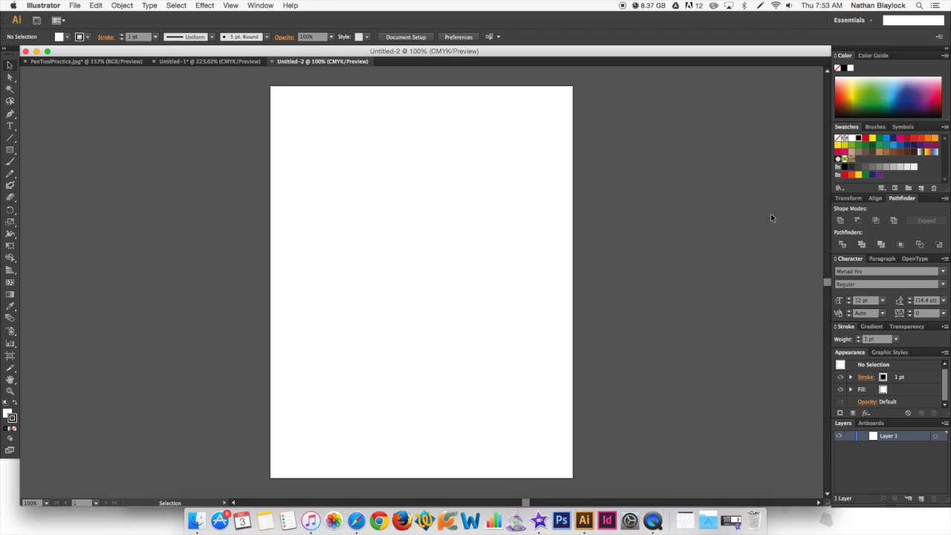
key(cmd+v)
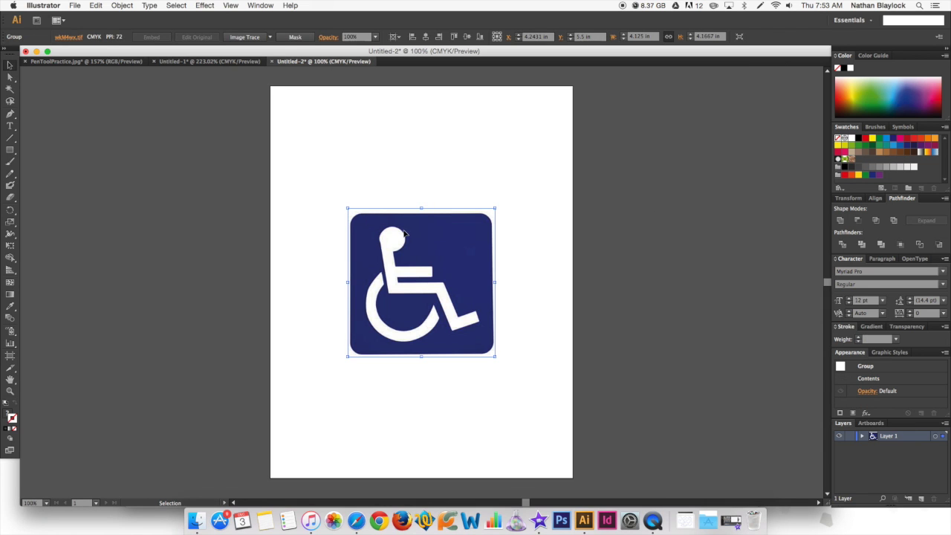
click(330, 145)
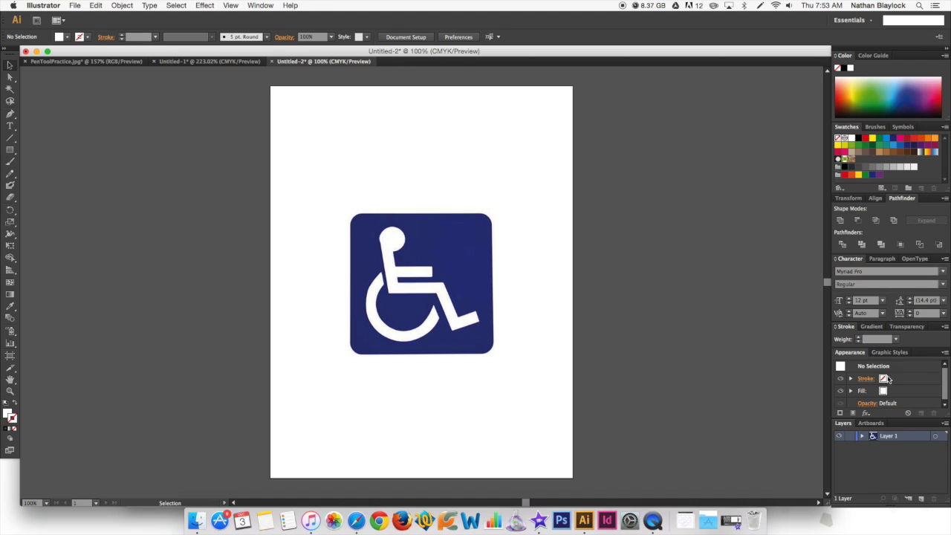
click(921, 498)
Step: Zoom in on the wheelchair icon with the Zoom tool
key(z)
drag(334, 198, 518, 378)
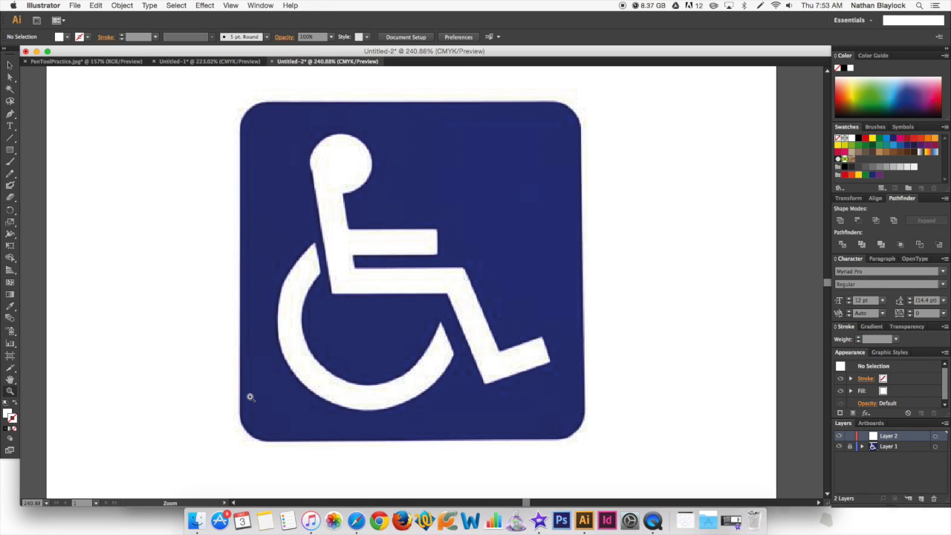
click(10, 114)
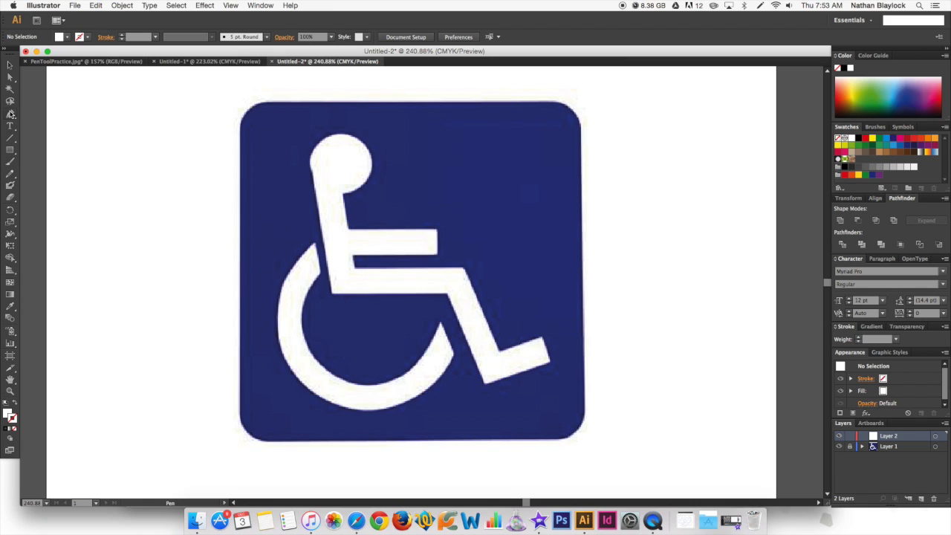
Step: Place Pen anchors from below the head around the armrest's corners
click(344, 195)
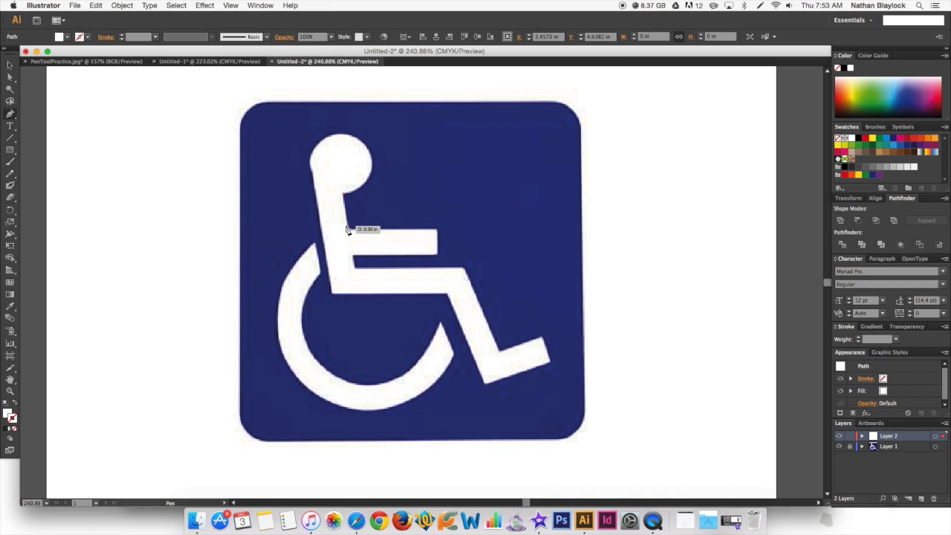
click(346, 228)
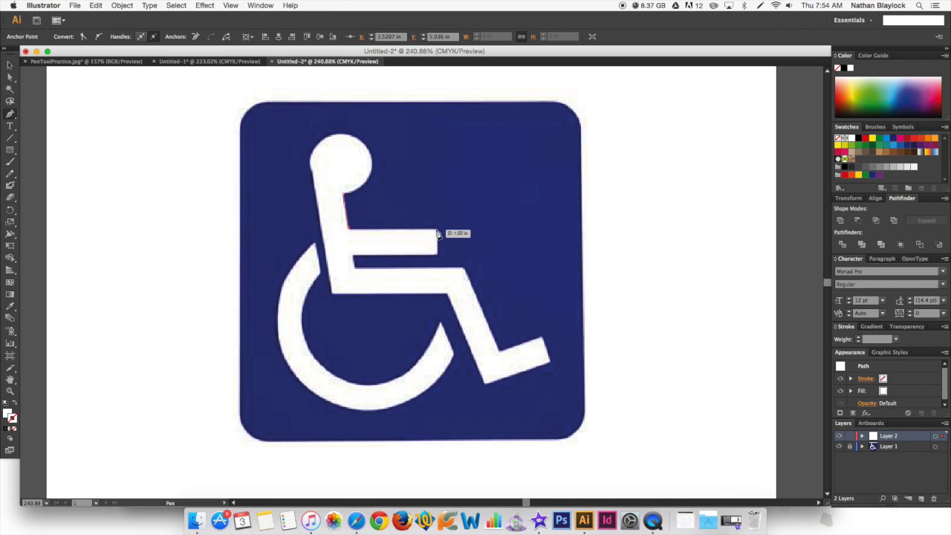
click(436, 228)
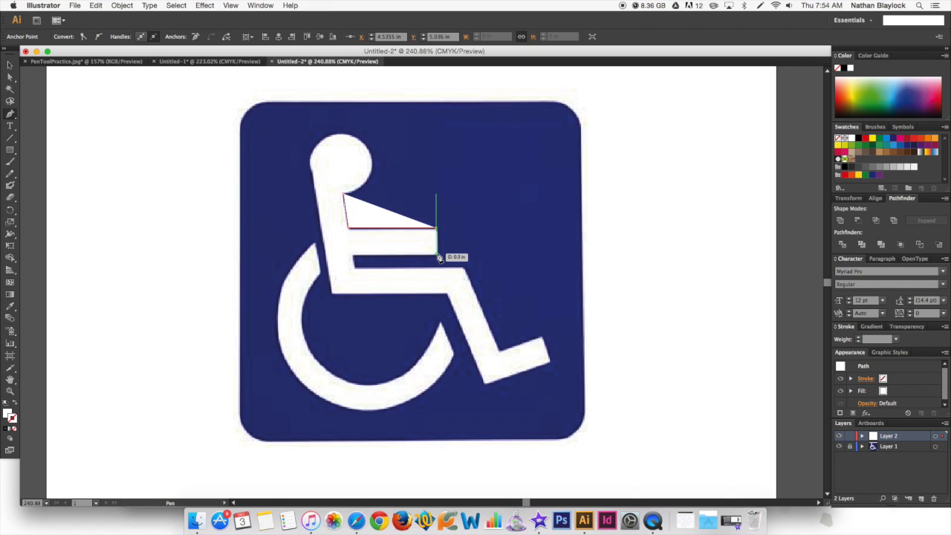
click(437, 255)
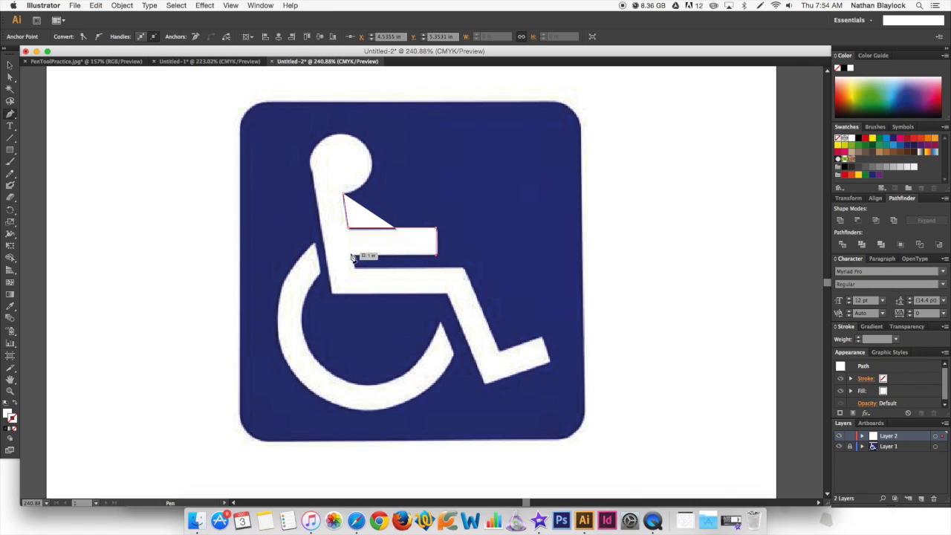
click(352, 258)
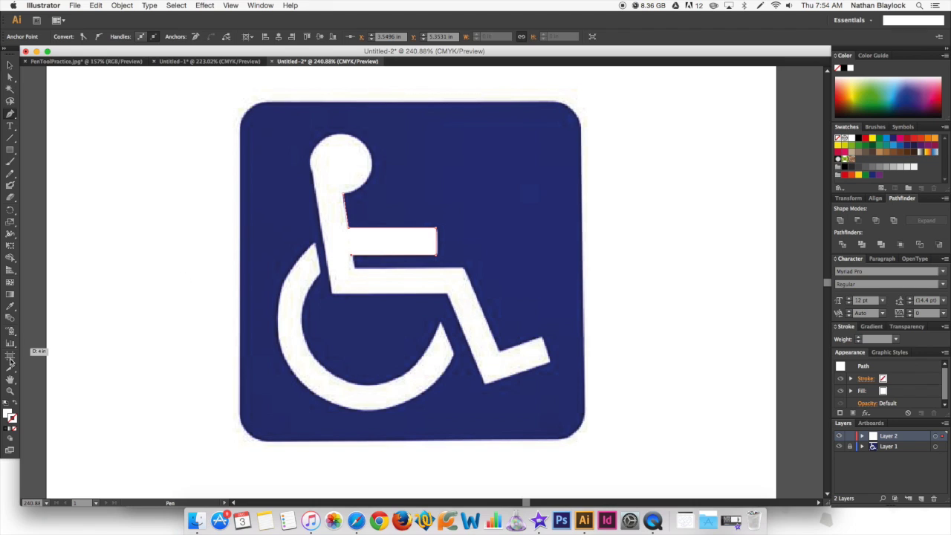
Step: Give the path no fill and a bright green (17E041) stroke
click(15, 405)
double_click(12, 418)
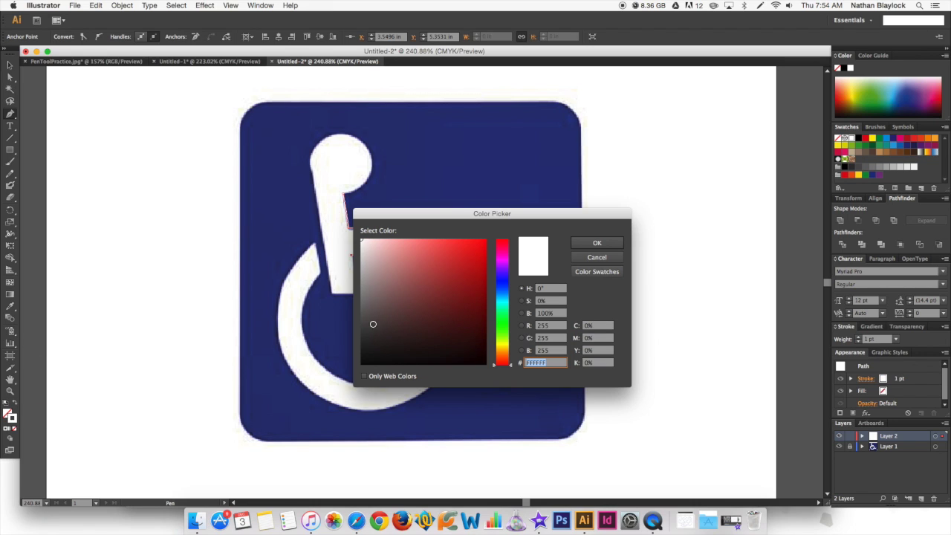
click(503, 318)
click(474, 254)
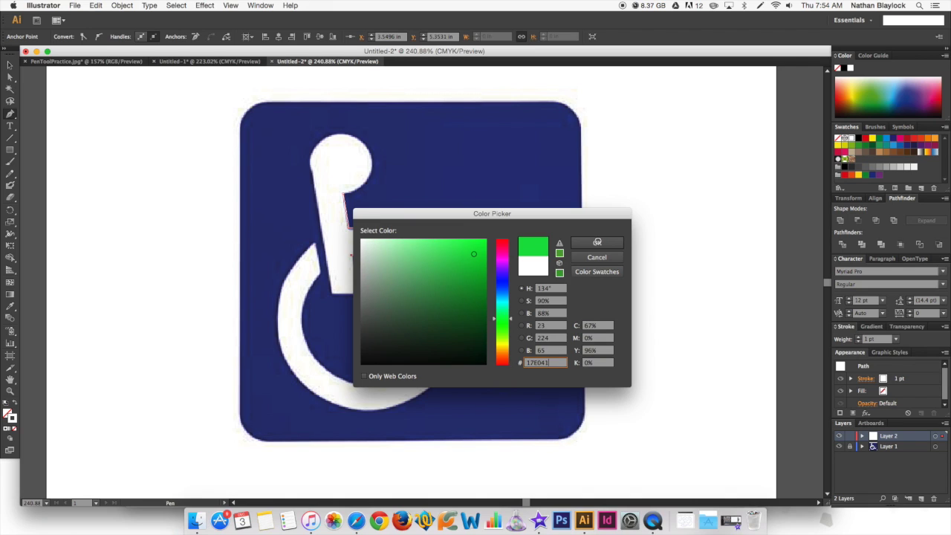
click(596, 243)
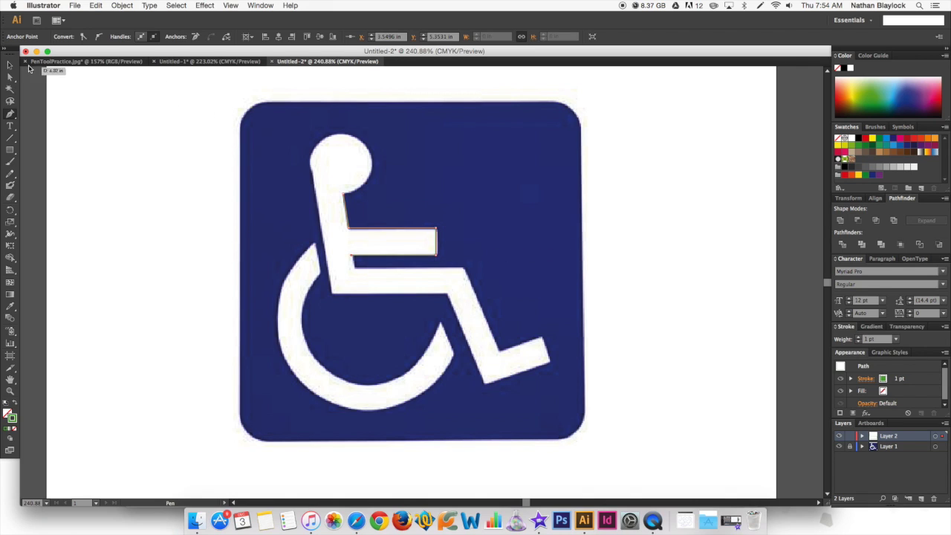
click(9, 64)
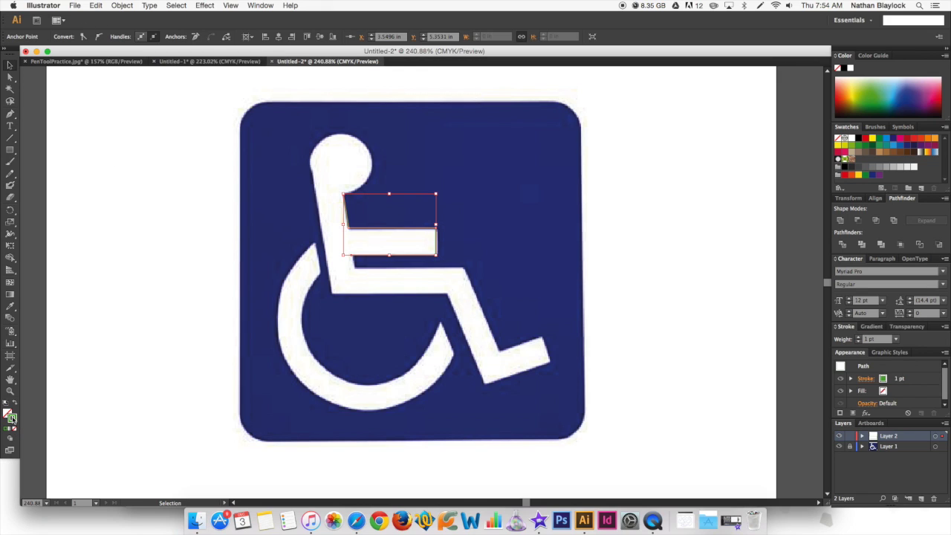
Step: Raise the green path's stroke weight to 2 pt in the Appearance panel, then deselect
click(10, 77)
click(10, 65)
click(849, 379)
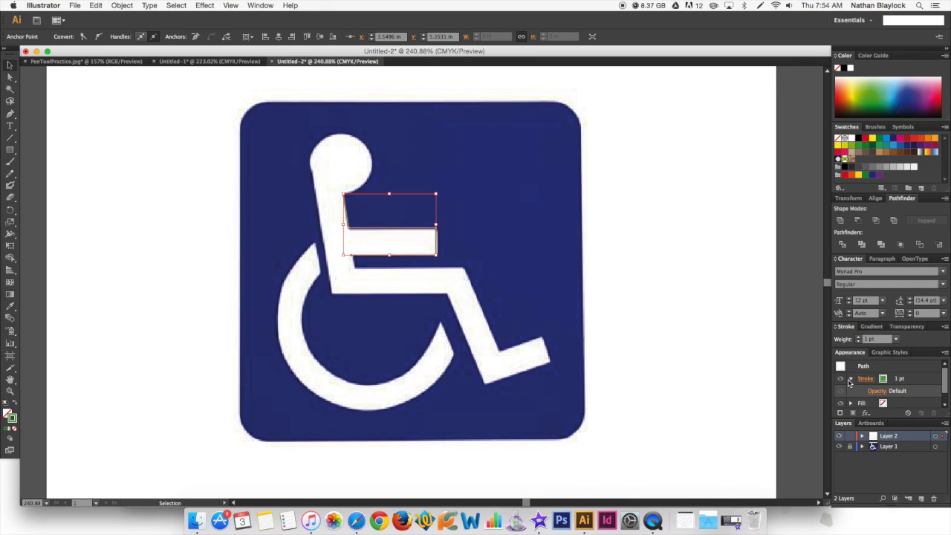
click(895, 380)
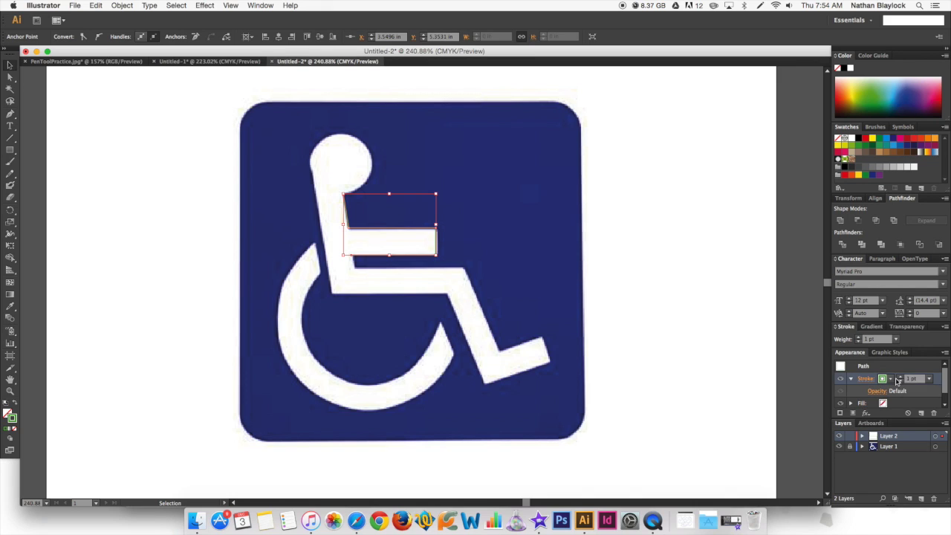
click(900, 376)
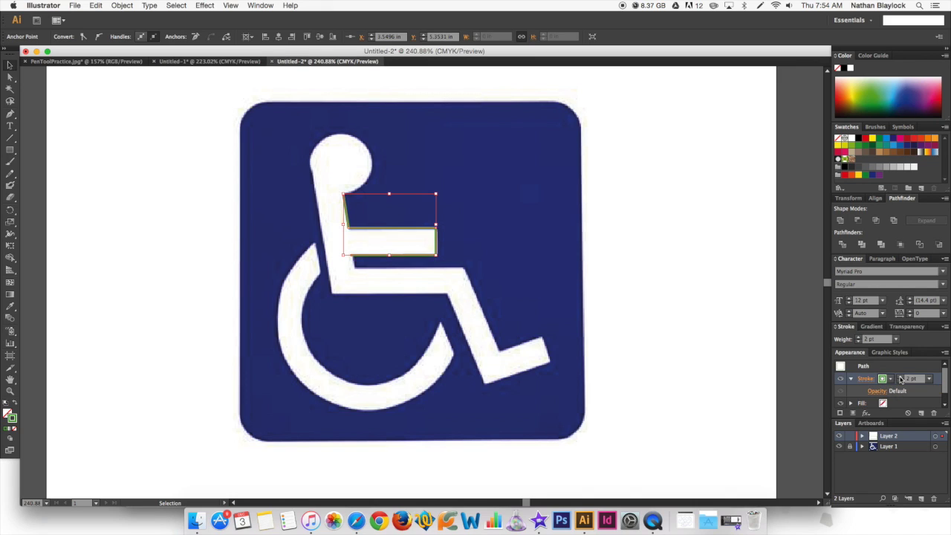
click(206, 166)
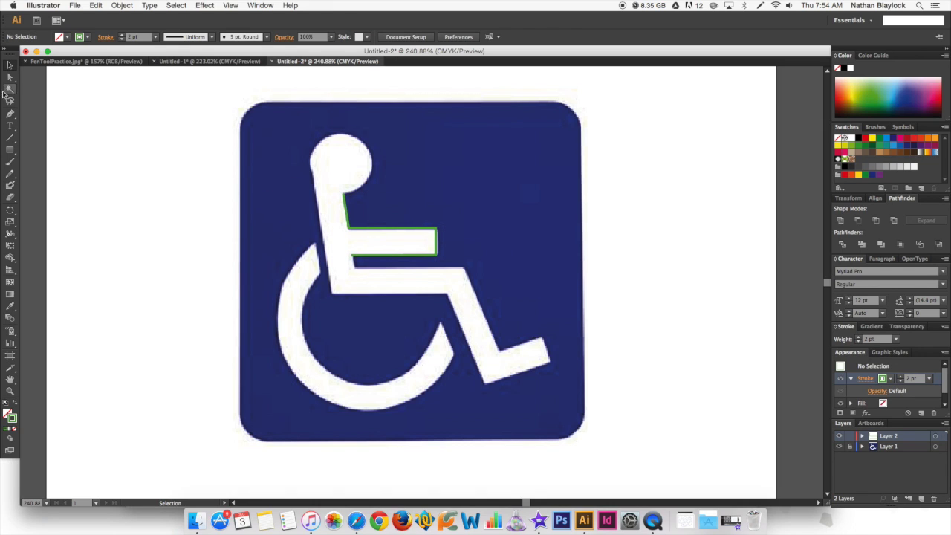
Step: Continue the green trace along the seat, down the leg, around the footrest and back to the seat's rear
click(9, 113)
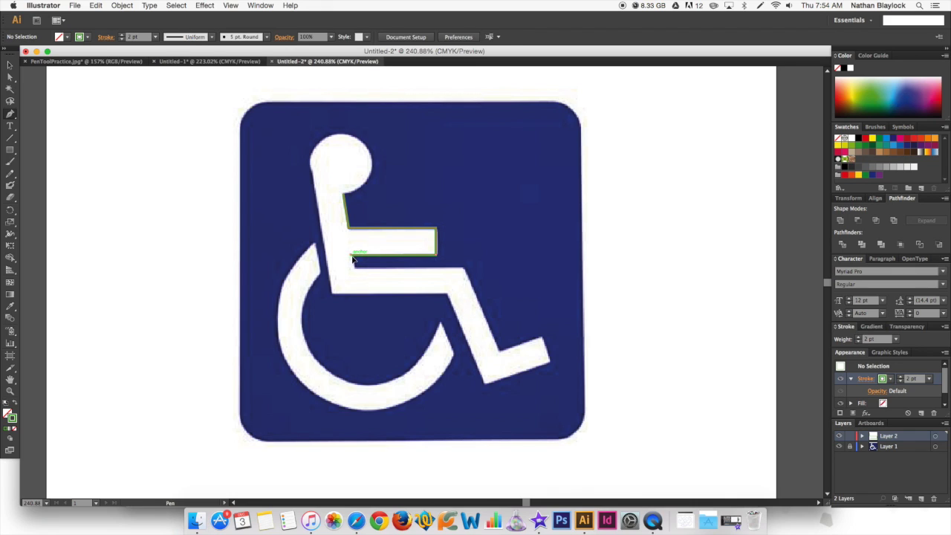
drag(353, 258, 356, 270)
drag(461, 271, 466, 271)
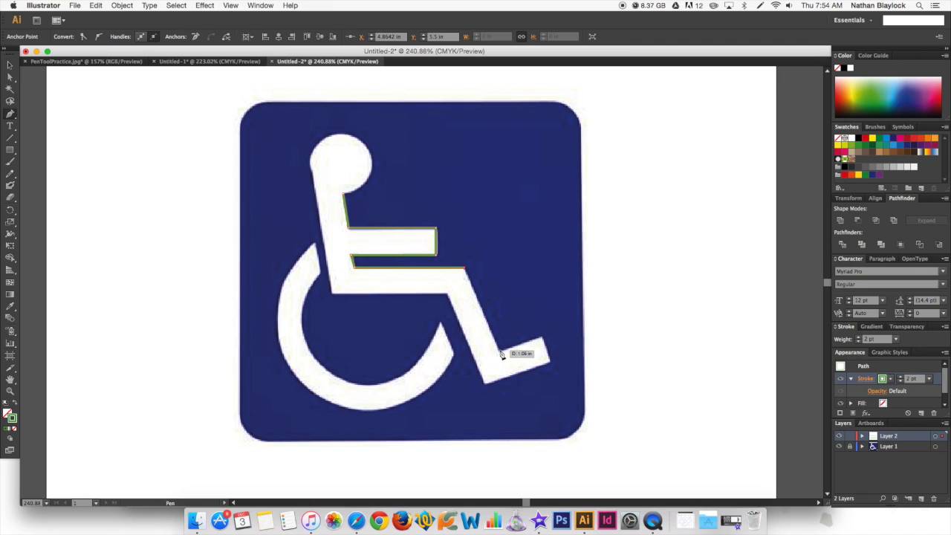
click(502, 353)
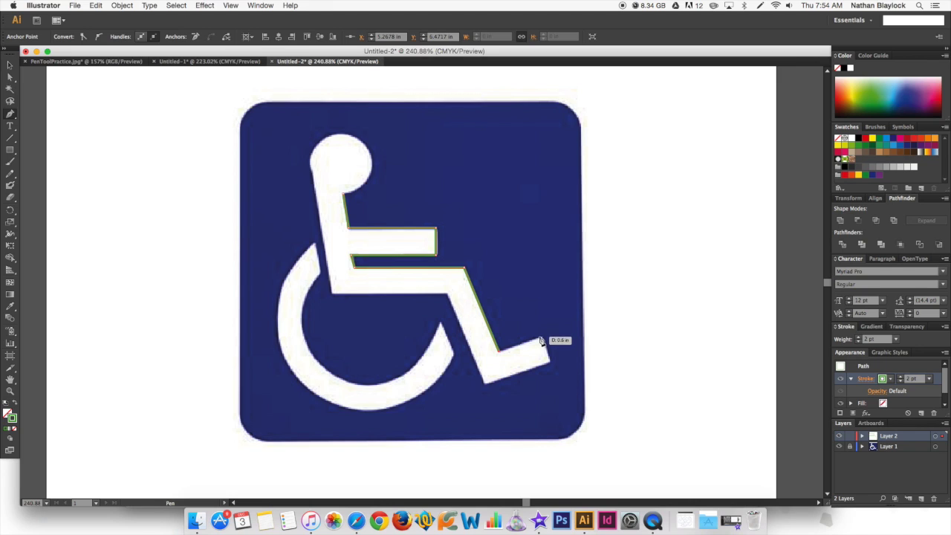
click(541, 340)
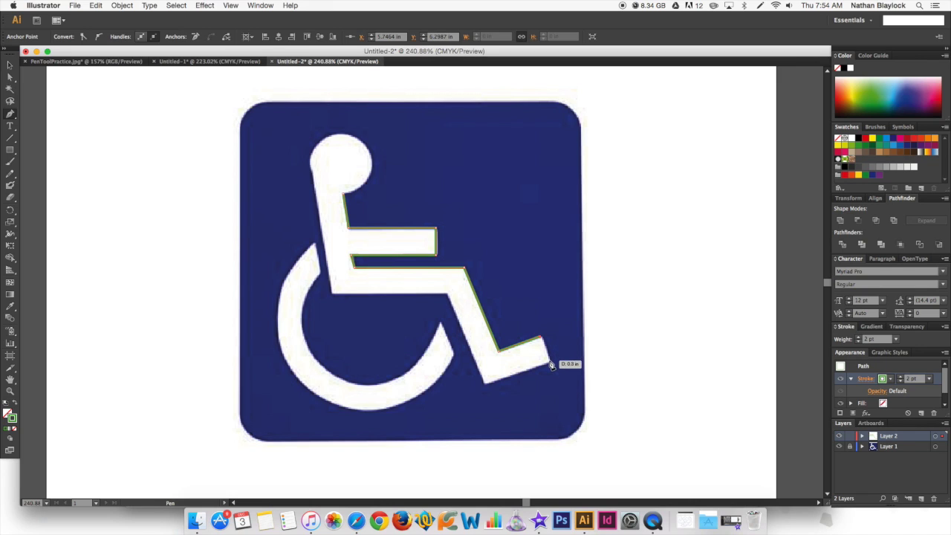
click(551, 364)
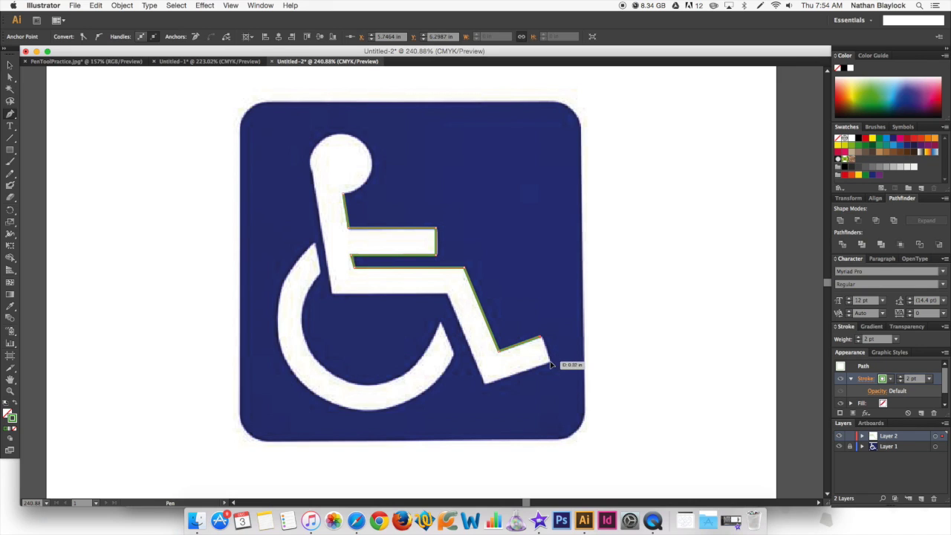
click(486, 384)
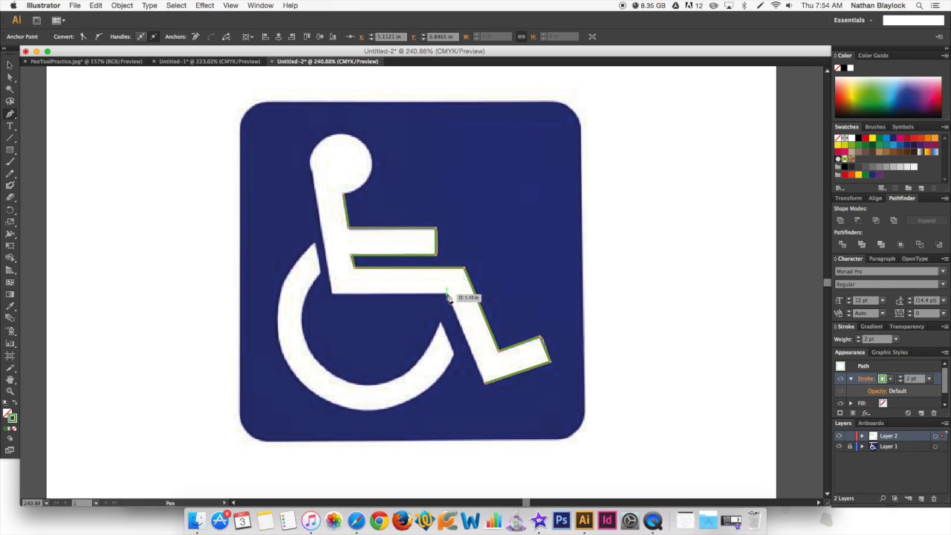
click(448, 296)
click(332, 292)
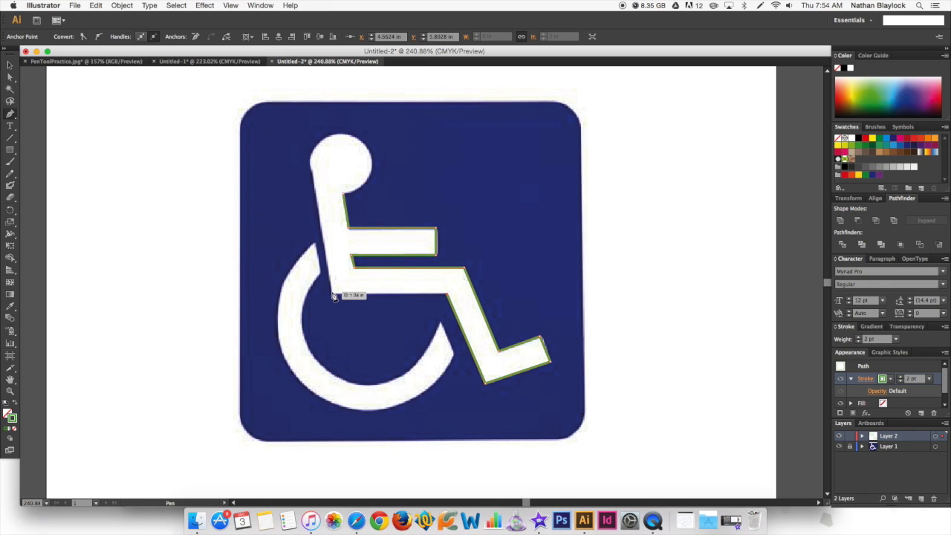
Step: Extend the trace up the back, curve it around the head, close it at the neck and deselect
click(312, 170)
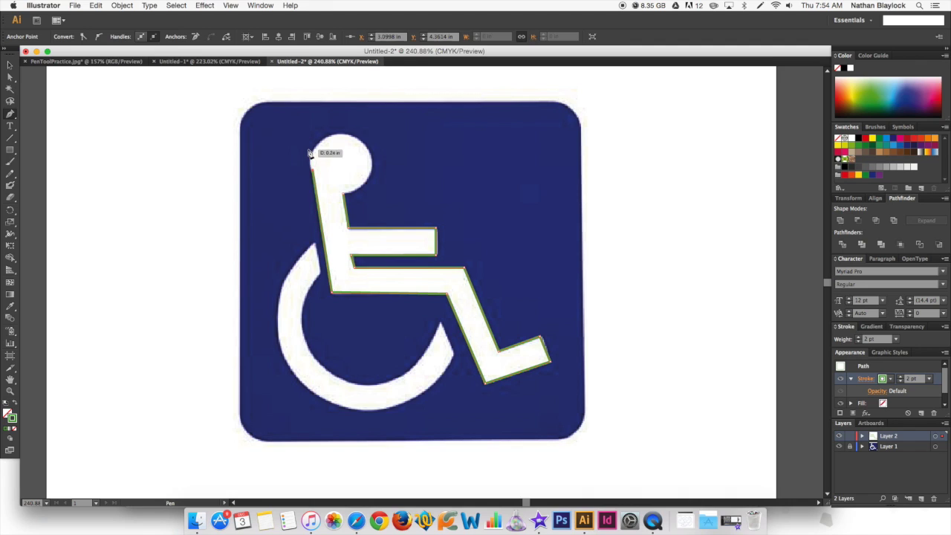
mouse_move(331, 135)
mouse_down()
mouse_move(359, 133)
mouse_move(330, 138)
mouse_move(350, 139)
mouse_move(342, 133)
mouse_up()
drag(344, 132, 345, 131)
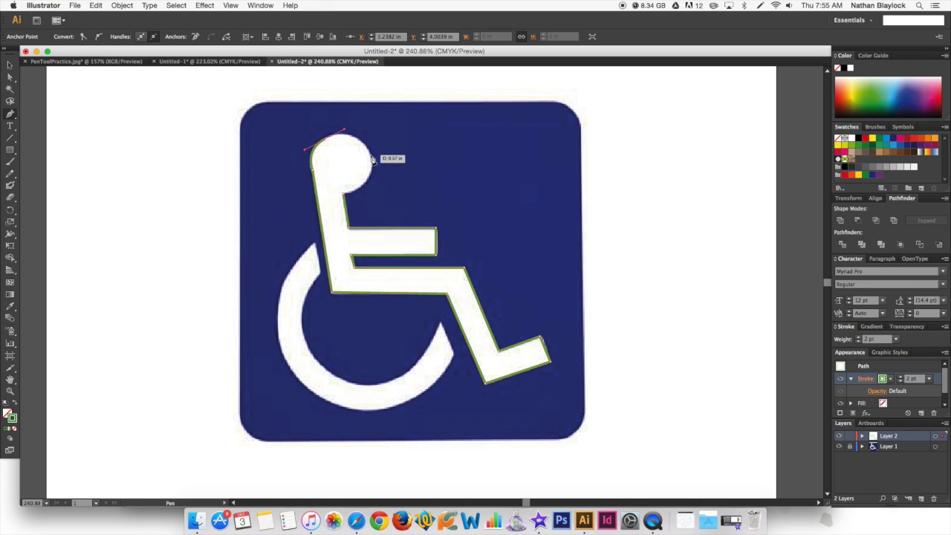
drag(372, 159, 372, 182)
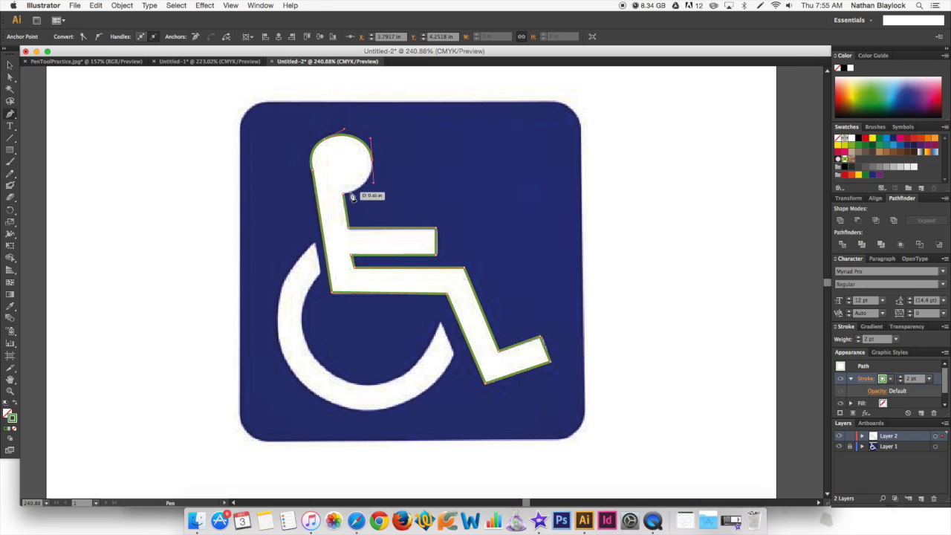
click(339, 195)
click(335, 192)
click(10, 65)
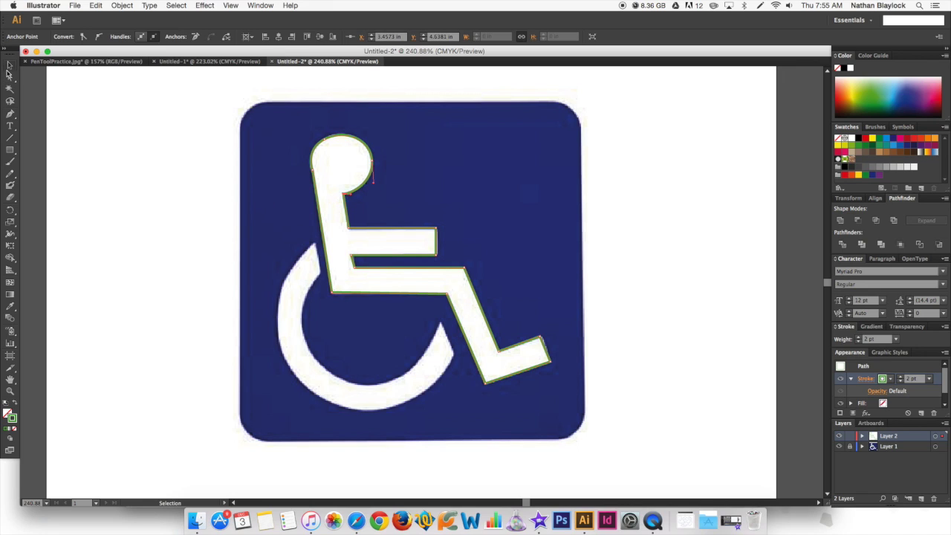
click(214, 195)
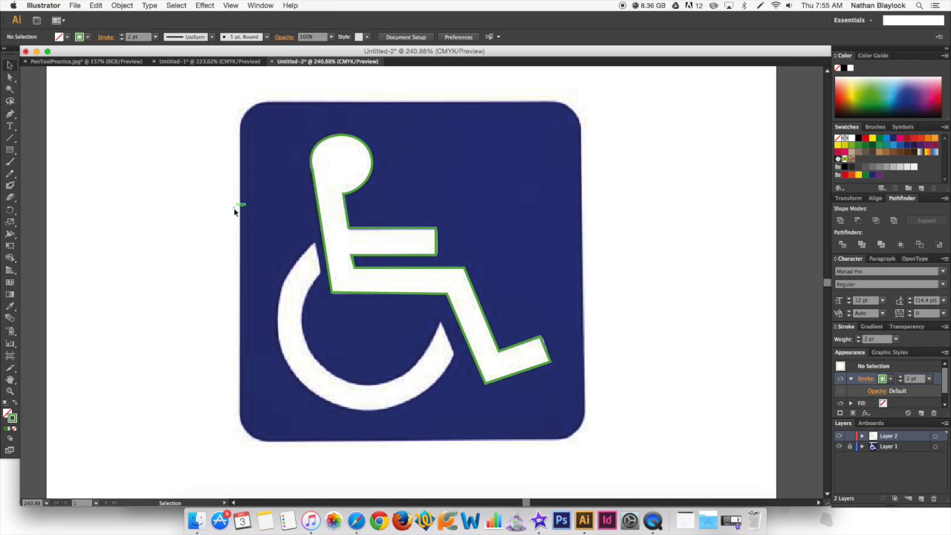
Step: With the Pen tool, curve a path from the wheel's top down its left edge, bottom and right end
click(10, 113)
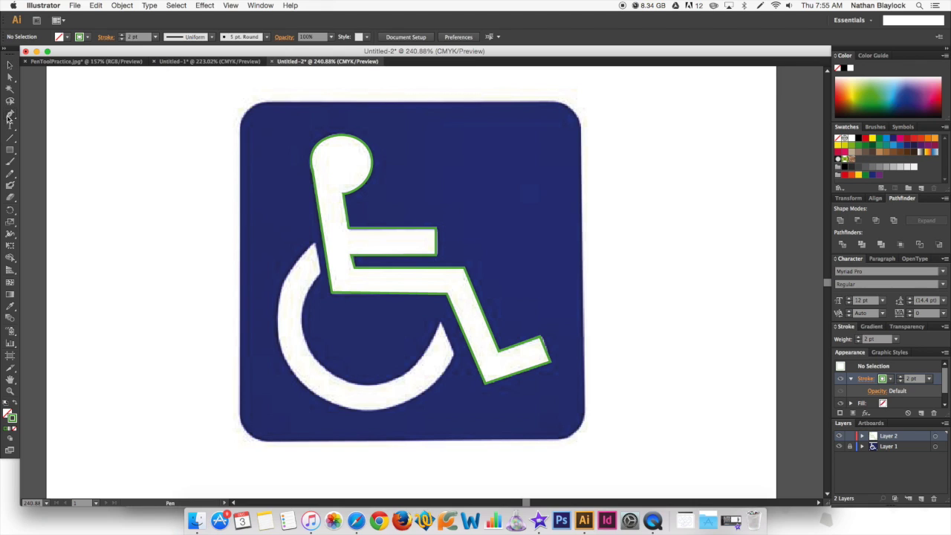
click(315, 246)
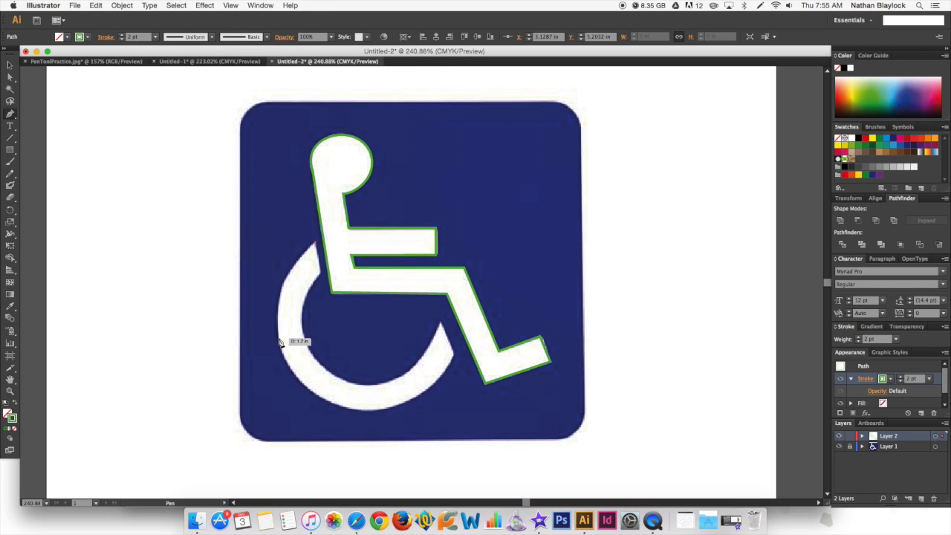
drag(277, 326, 283, 377)
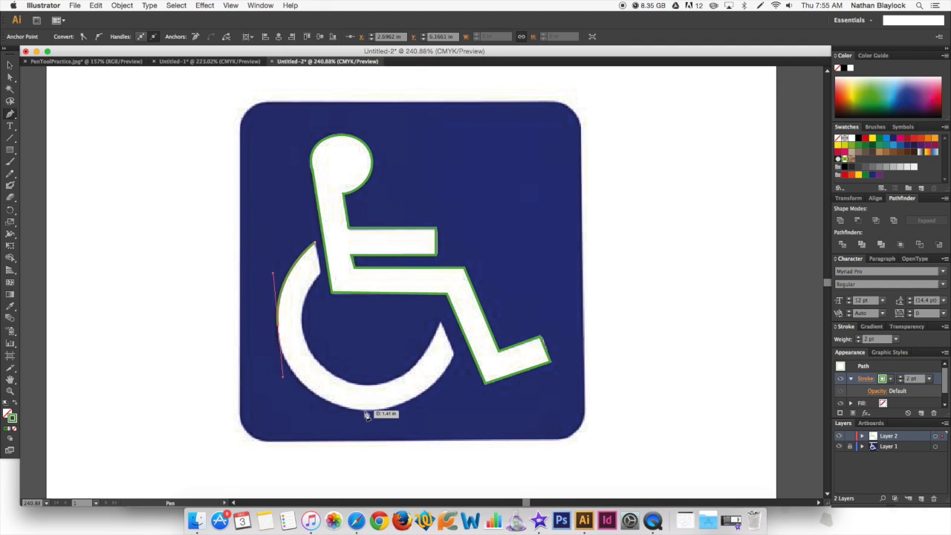
drag(366, 413, 409, 418)
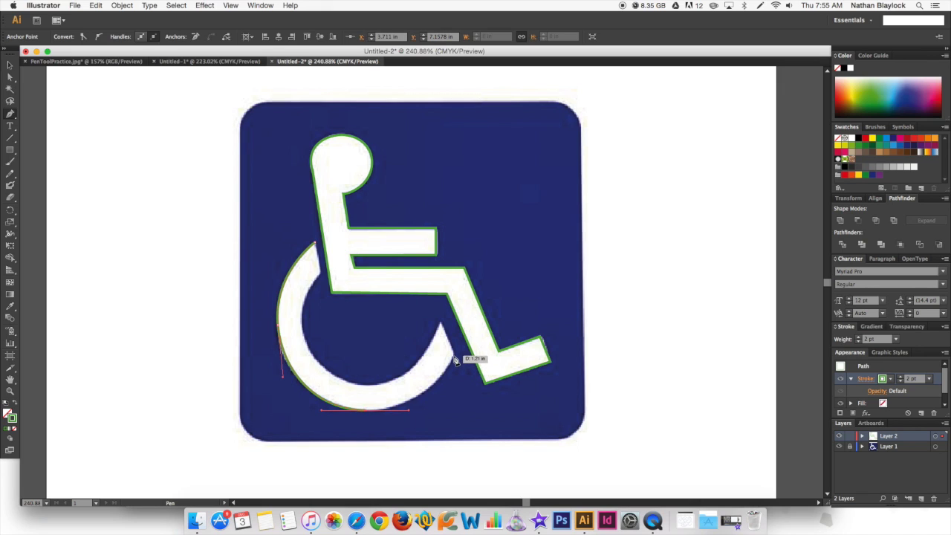
drag(446, 378, 459, 327)
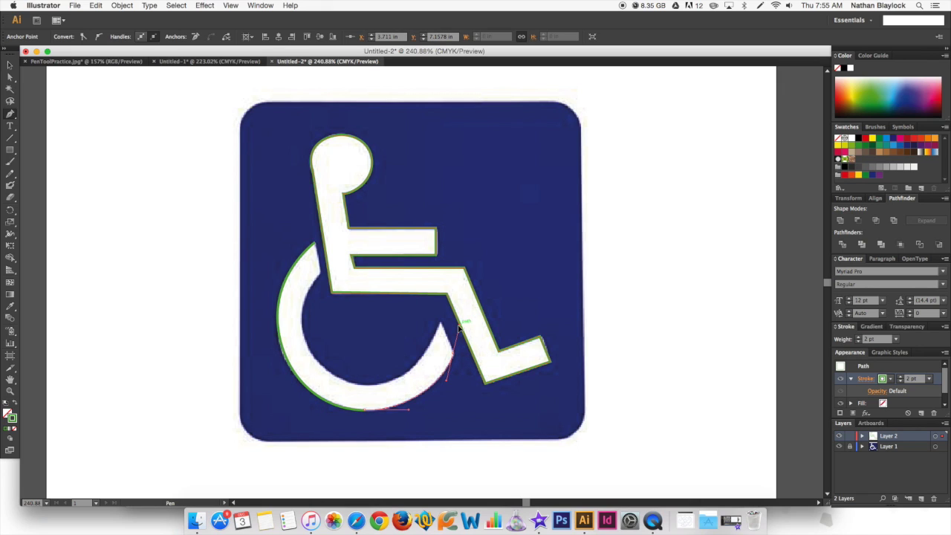
drag(459, 326, 459, 328)
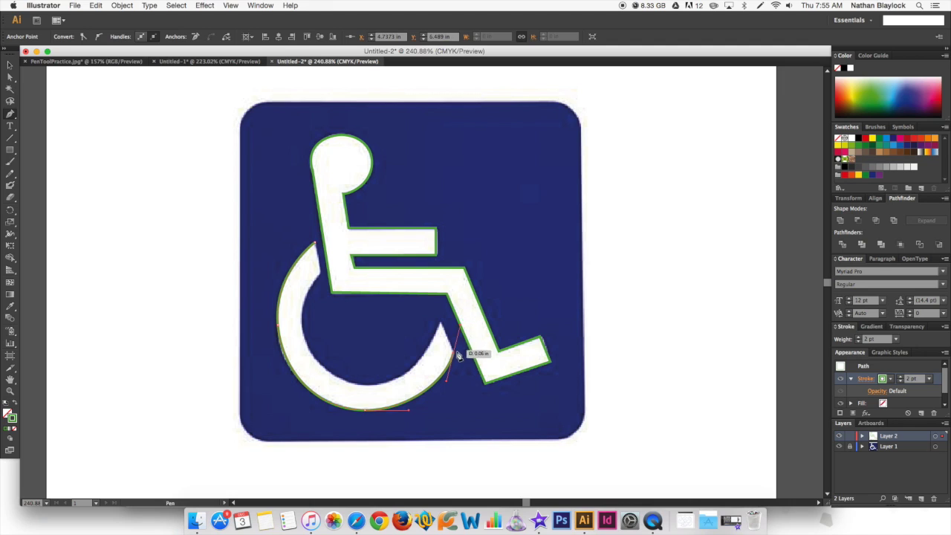
Step: Trace back along the wheel's inner edge and close the outline at its top
click(453, 355)
drag(439, 327, 440, 332)
drag(369, 385, 319, 388)
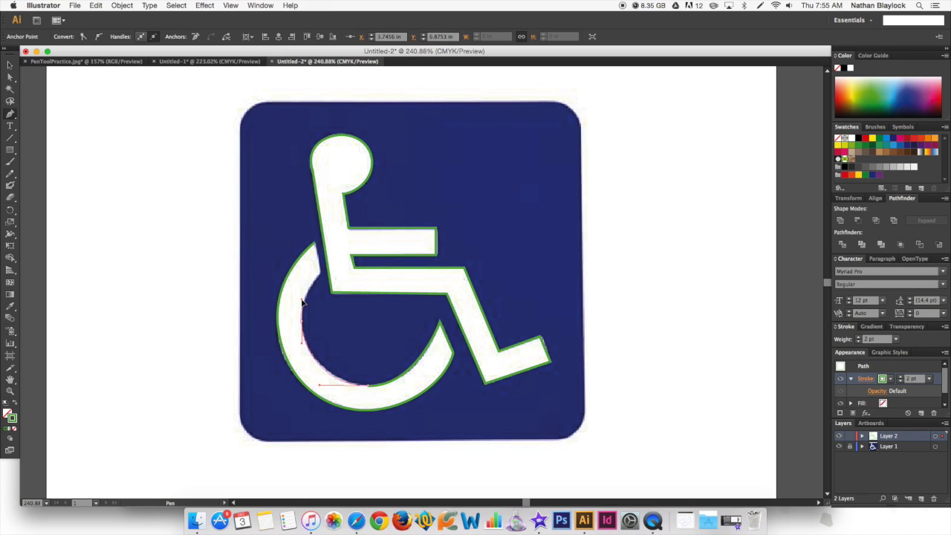
click(303, 302)
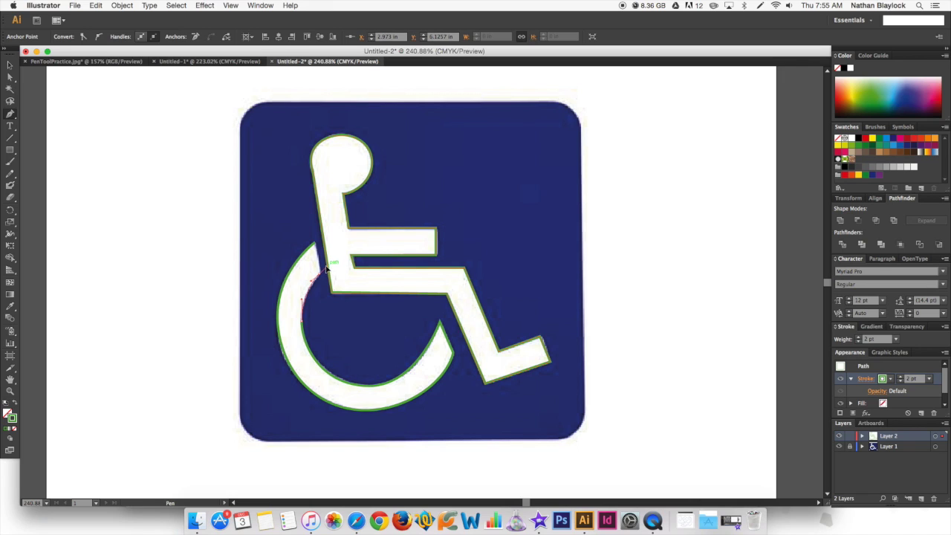
click(327, 269)
click(317, 246)
key(v)
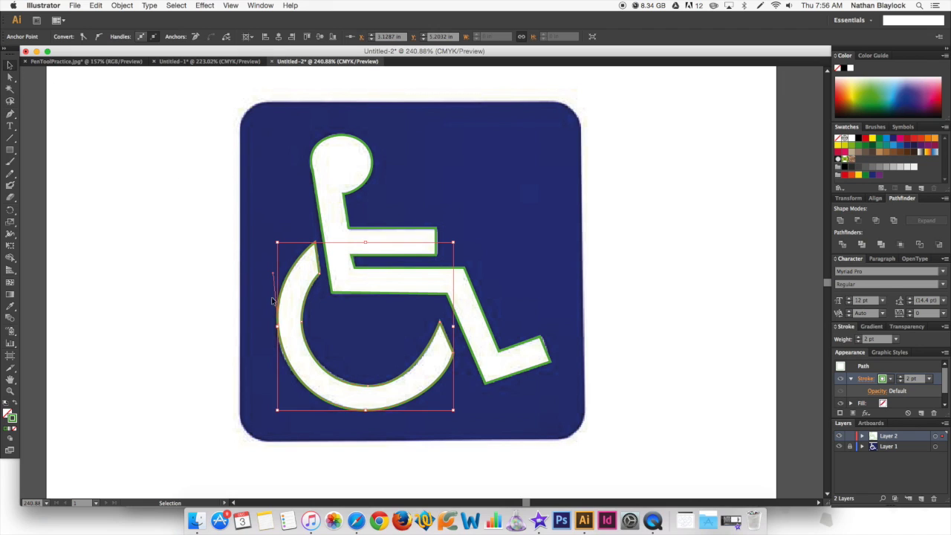
Step: Swap fill and stroke so the wheel and figure outlines become solid green shapes
click(13, 406)
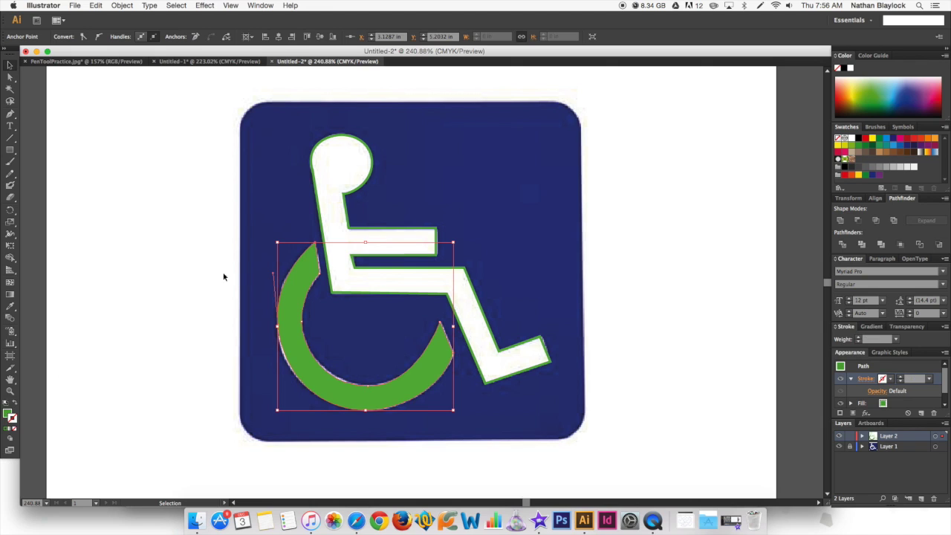
click(315, 176)
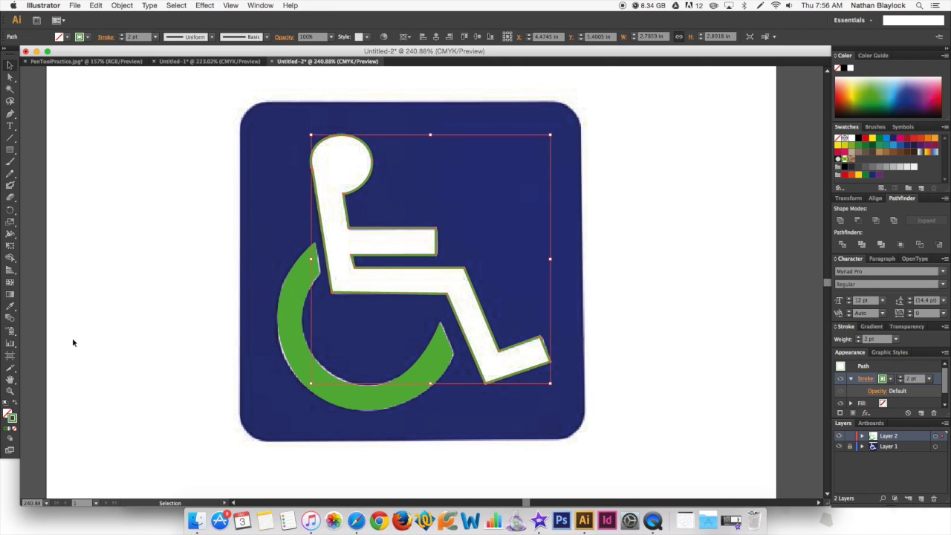
click(13, 405)
click(206, 262)
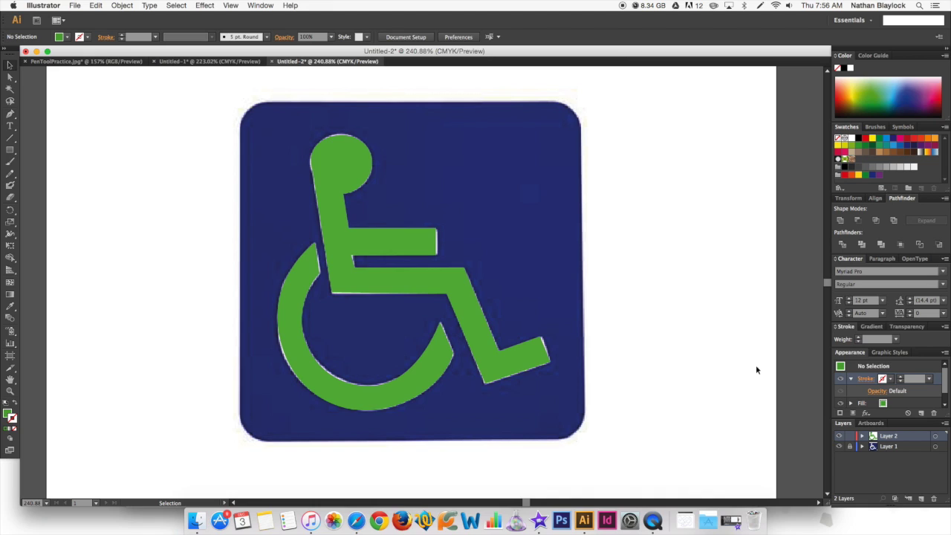
Step: Hide Layer 1's original logo image and start a new document from the File menu
click(838, 446)
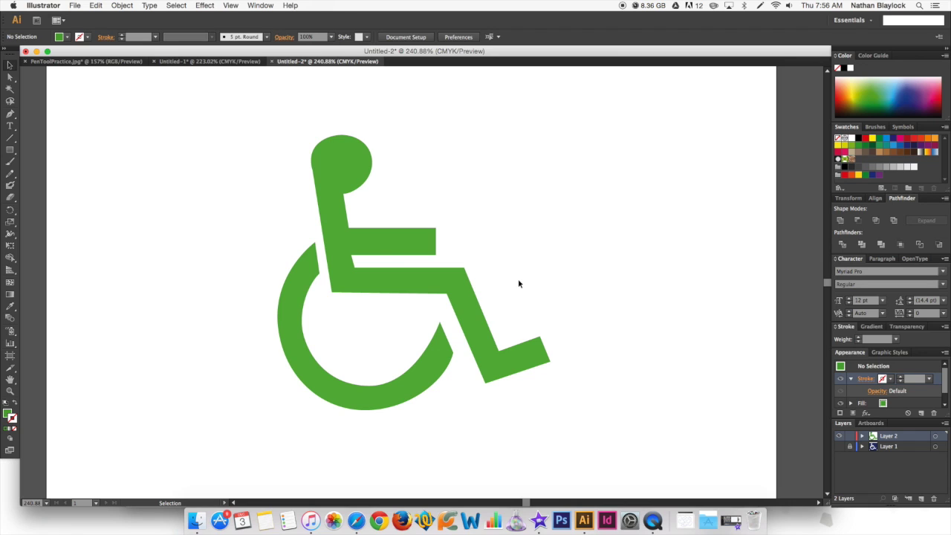
click(75, 7)
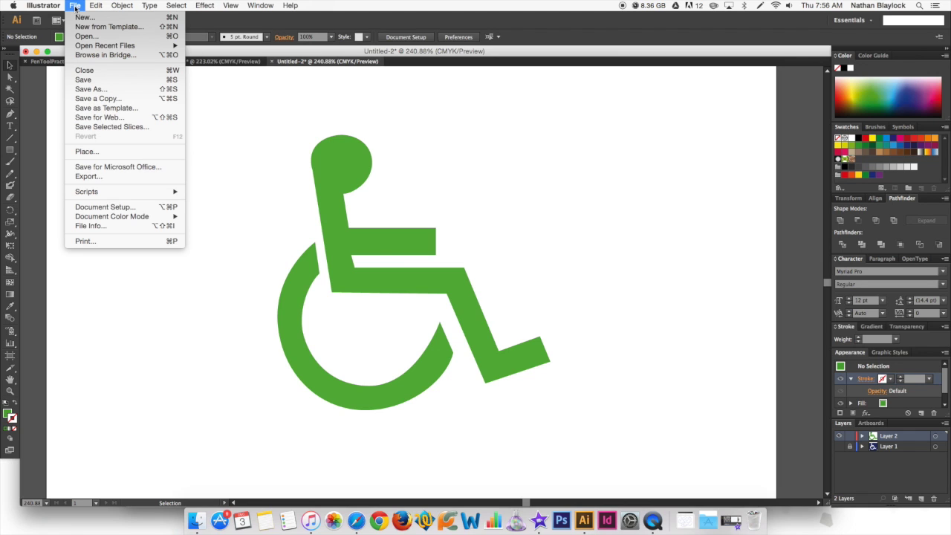
click(80, 18)
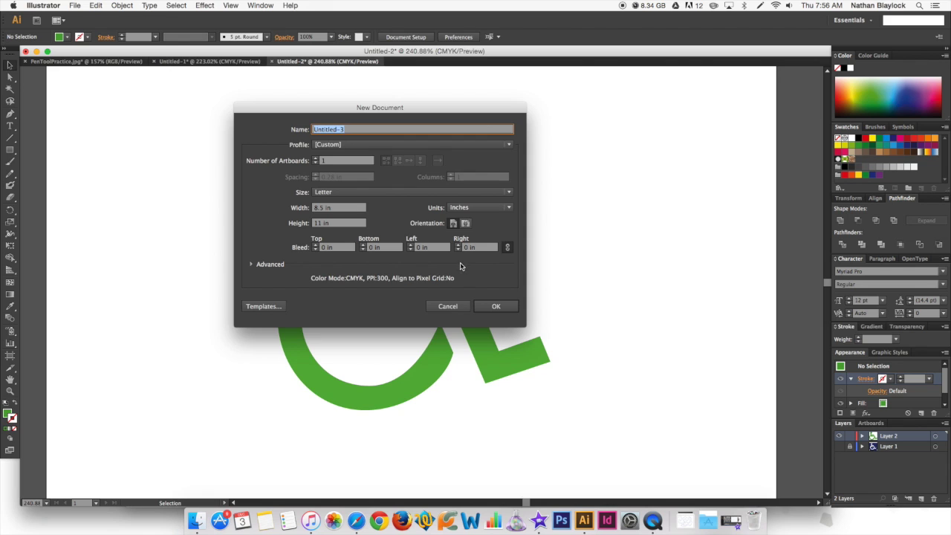
Step: Create the blank Letter document, then close the wheelchair image tab in Safari
click(487, 306)
click(356, 520)
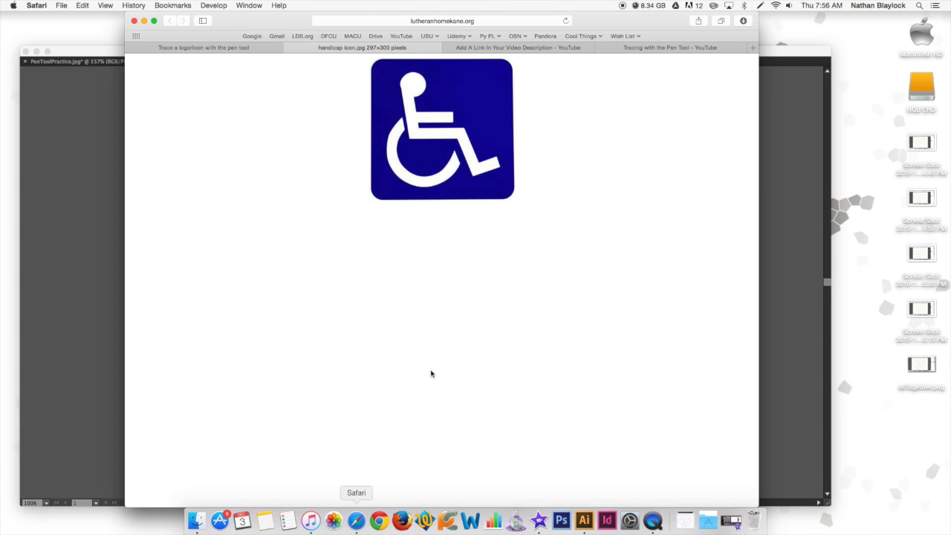
click(479, 49)
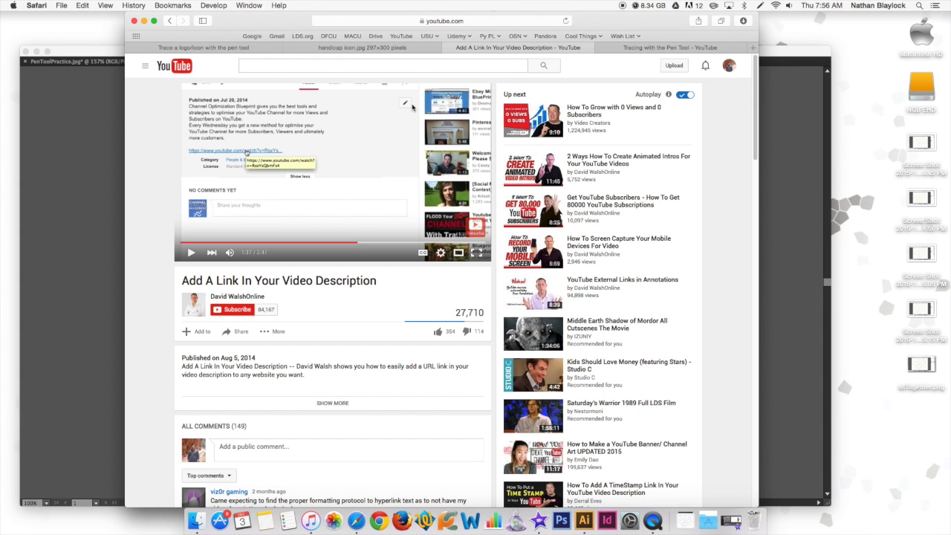
click(342, 49)
click(289, 47)
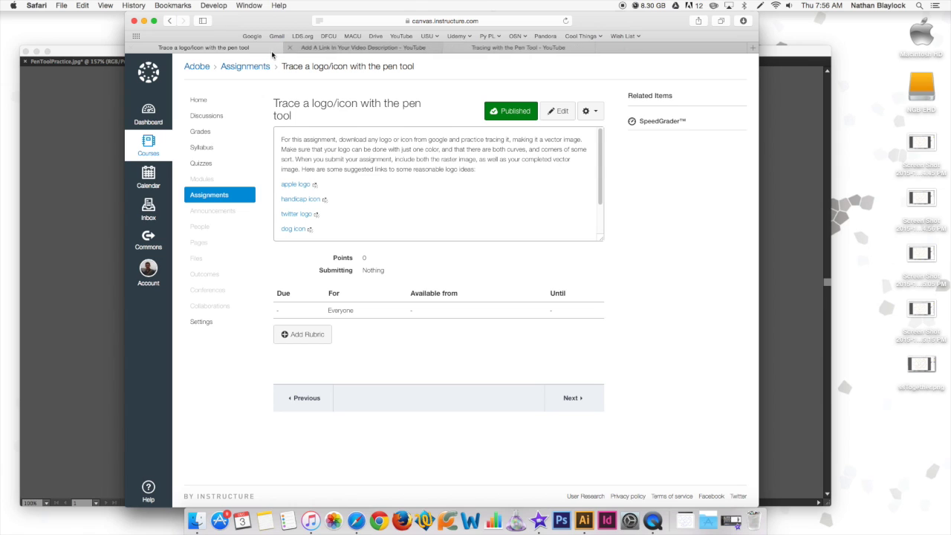
Step: Open the assignment's twitter logo link and copy the bird image for Illustrator
click(297, 214)
right_click(439, 87)
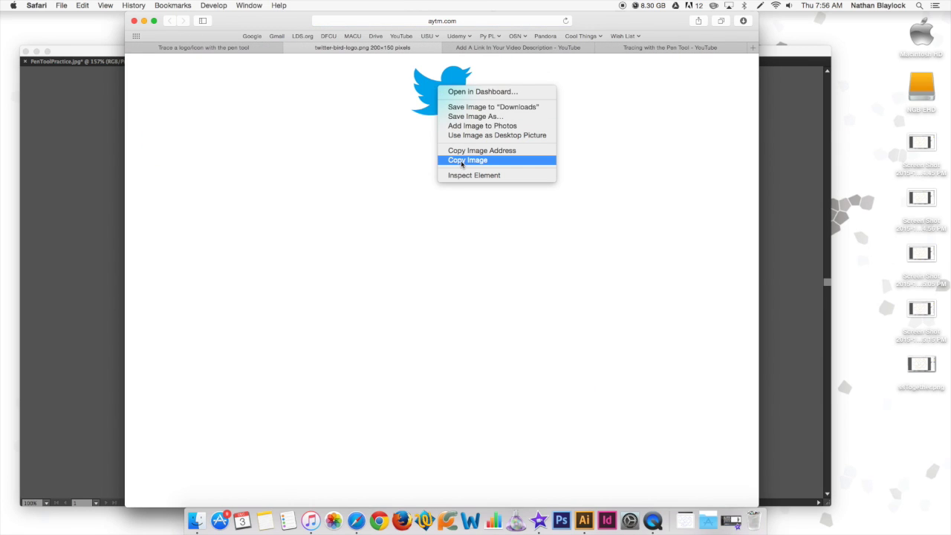
click(461, 161)
click(108, 200)
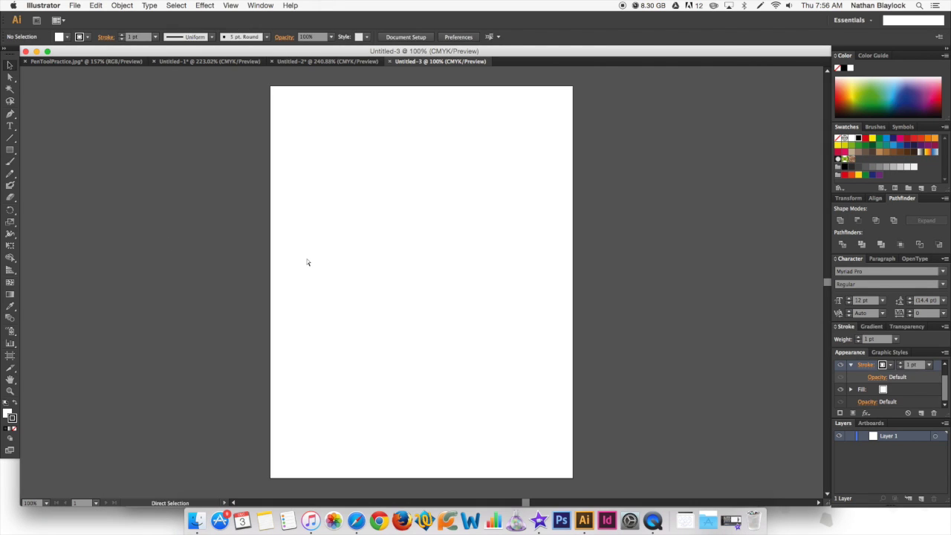
Step: Paste the Twitter bird, scale it up, lock Layer 1 and add a new tracing layer
key(super+v)
drag(470, 248, 517, 211)
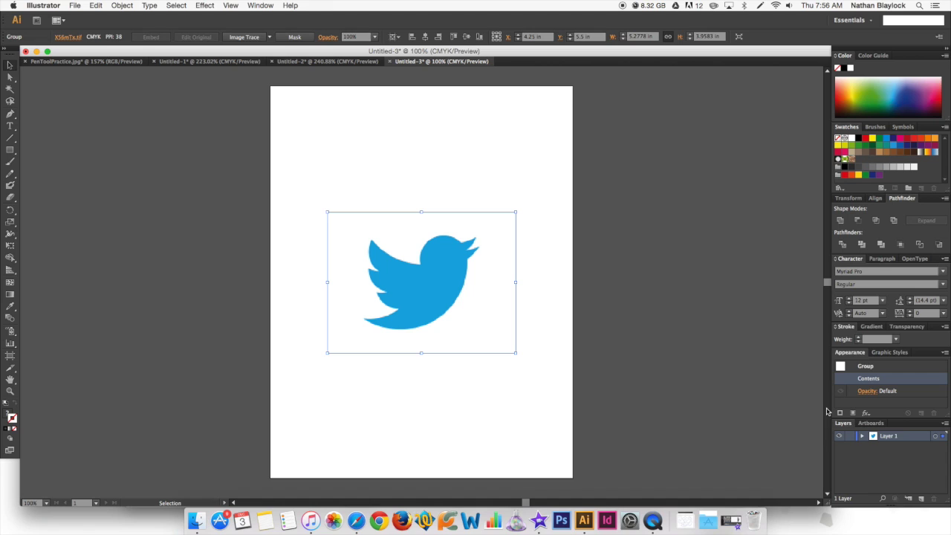
click(853, 437)
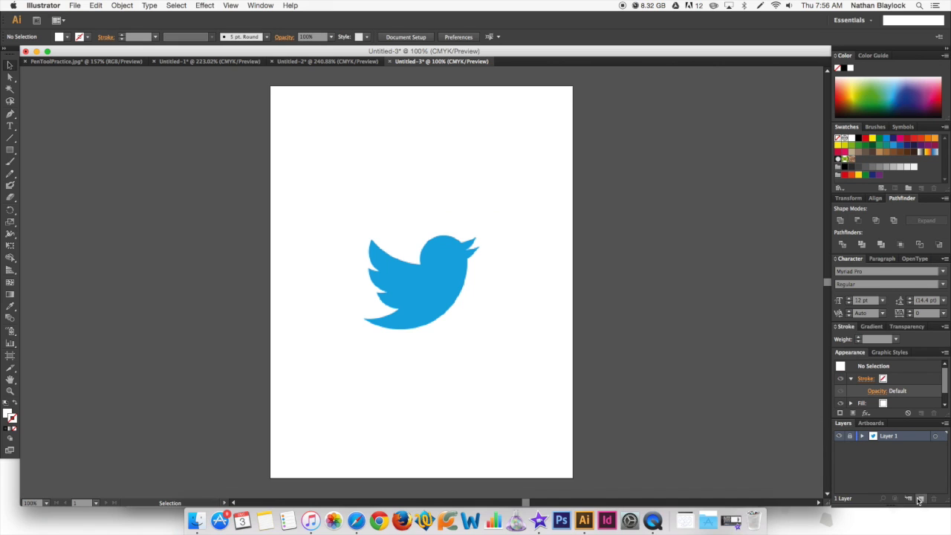
click(921, 498)
Step: Zoom in close on the bird, settling at 300%, with the Pen tool ready
key(p)
key(z)
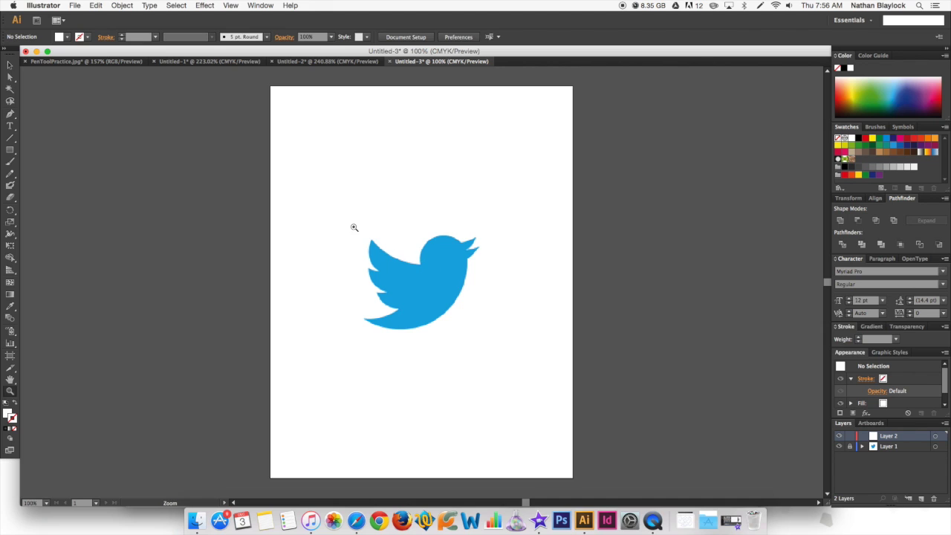
drag(353, 226, 495, 338)
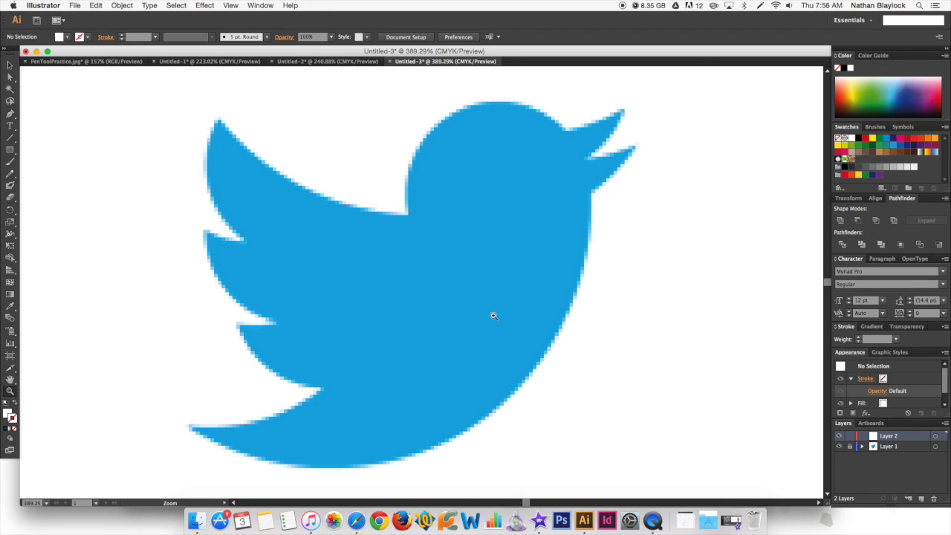
key(super+minus)
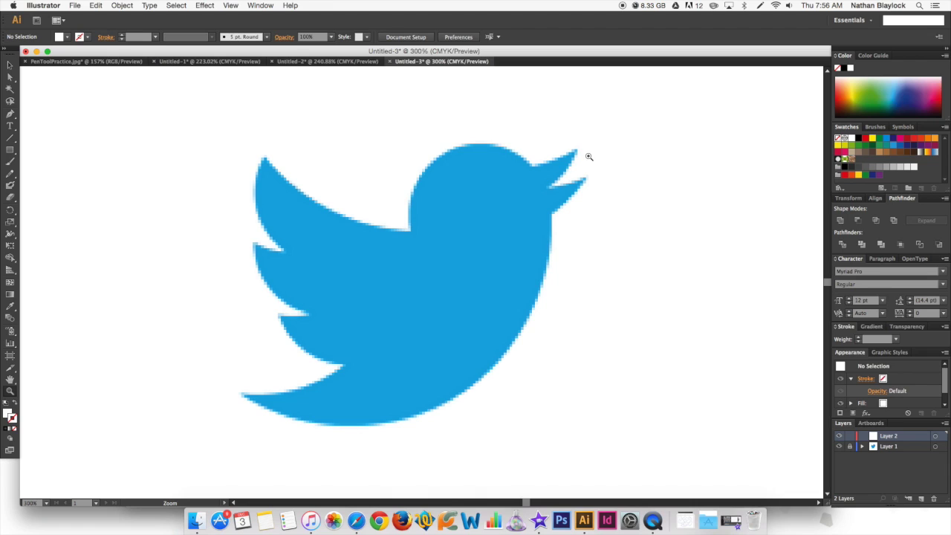
click(10, 114)
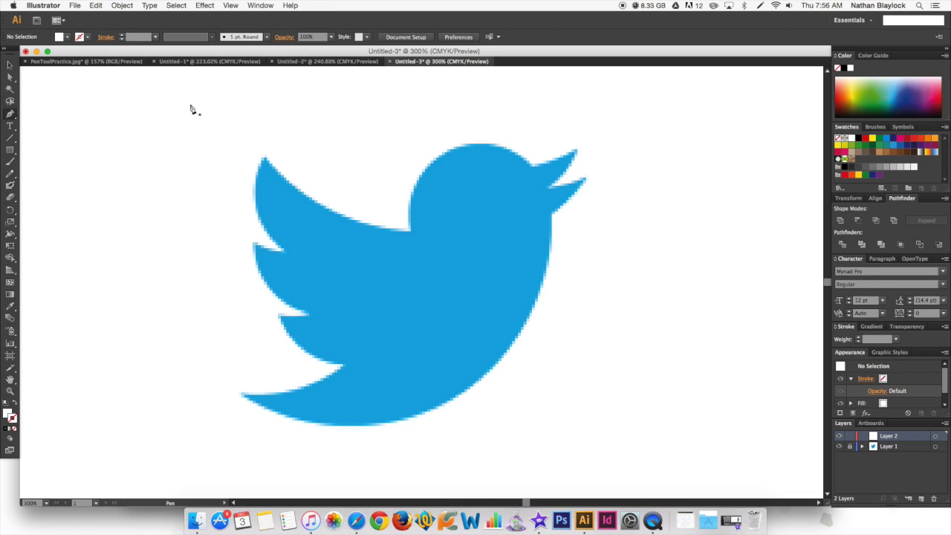
Step: Place Pen anchors at the beak tip, the beak's inner corner and the lower beak
click(576, 152)
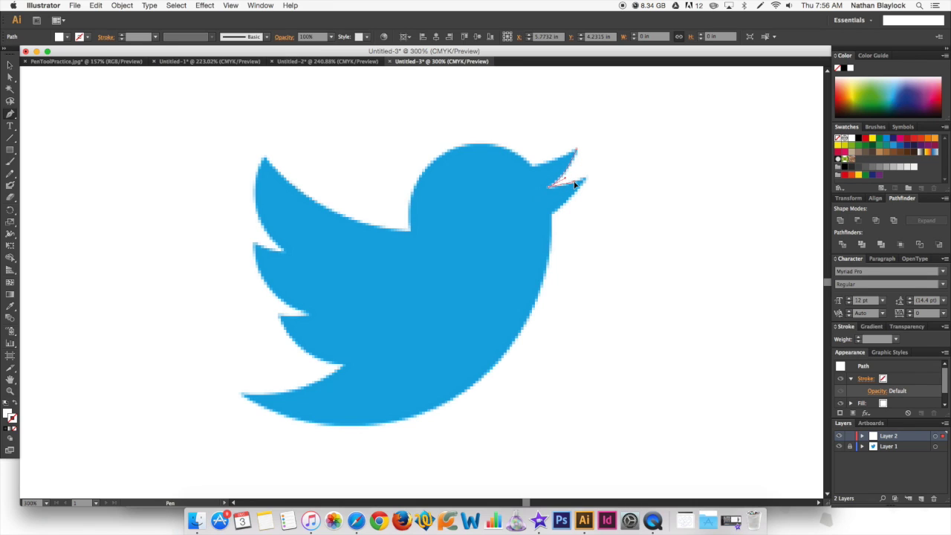
click(549, 184)
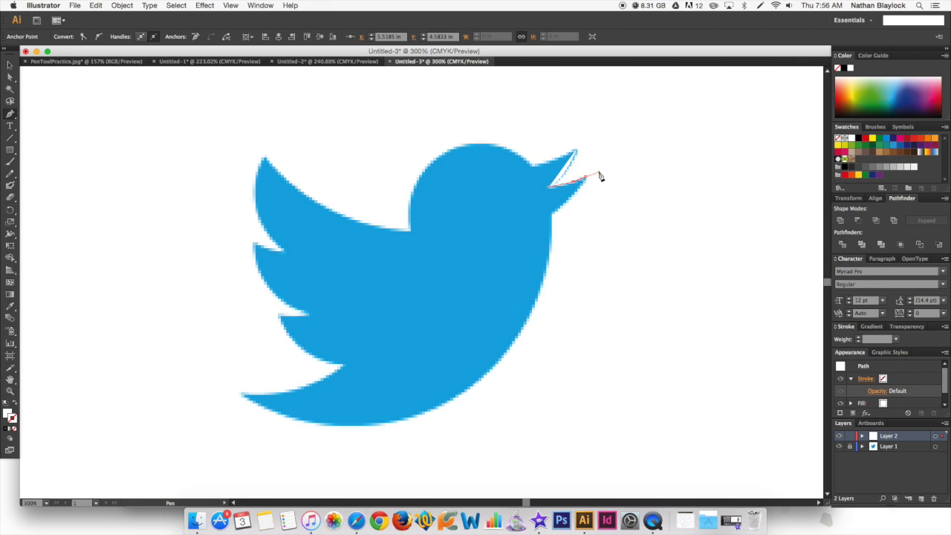
click(599, 174)
Step: Give the path no fill and a red stroke chosen in the Color Picker
click(15, 402)
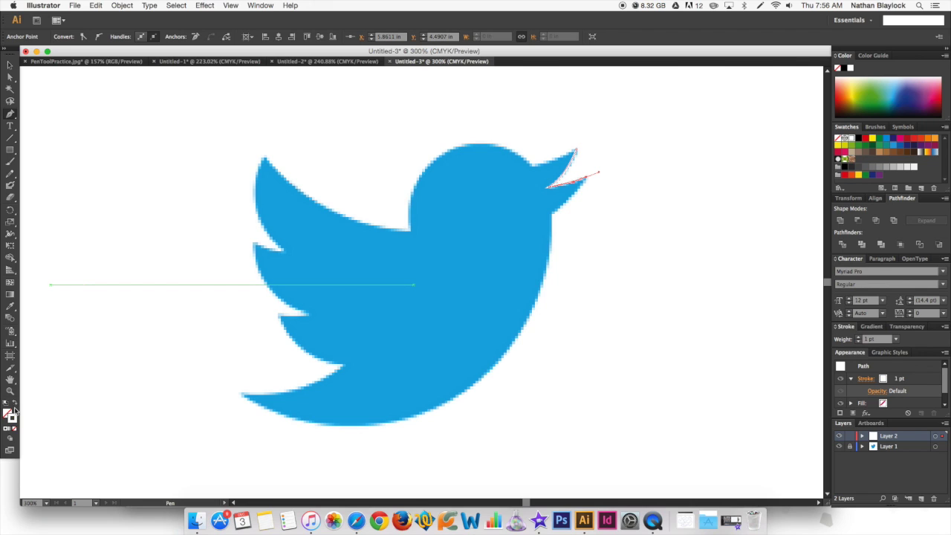
double_click(11, 418)
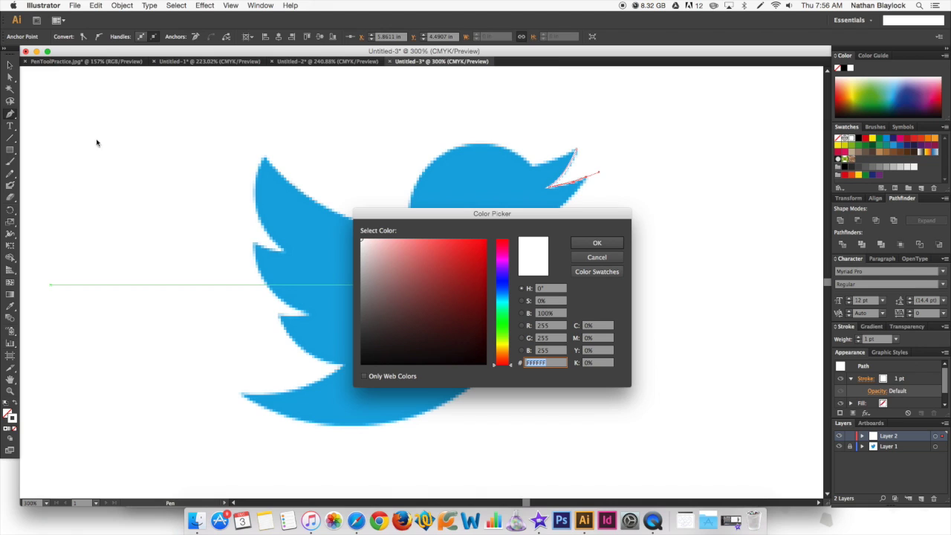
click(480, 247)
click(596, 243)
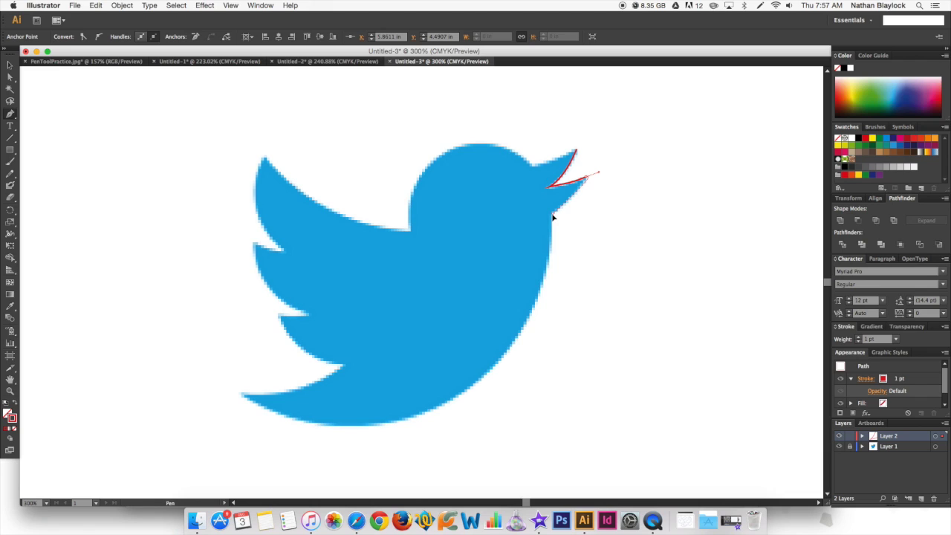
Step: Continue the trace from the lower beak, curving down the chest and belly to the tail tip
click(586, 179)
click(557, 211)
drag(488, 374, 427, 424)
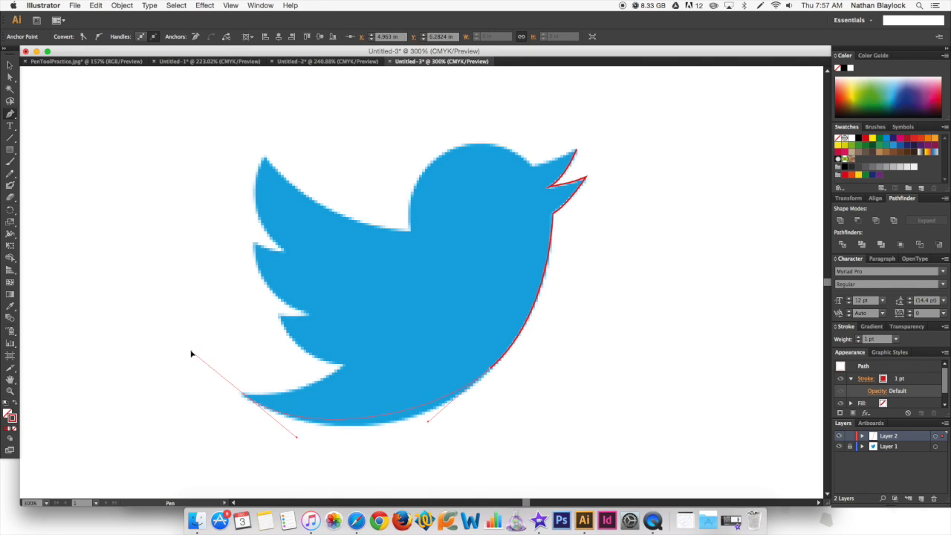
drag(191, 354, 161, 339)
drag(161, 338, 161, 339)
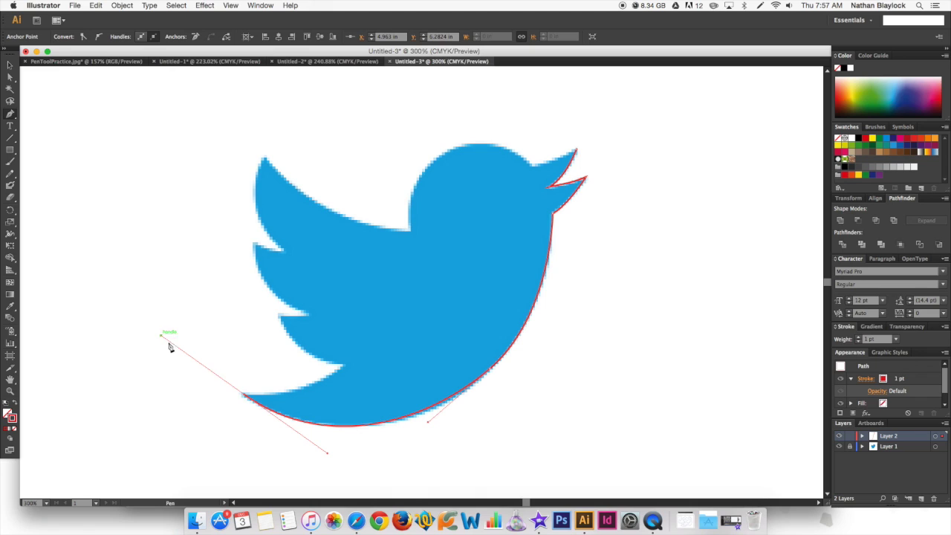
Step: Break the tail handle and trace the belly notch and lower feathers up the wing edge
click(248, 399)
drag(344, 367, 381, 327)
click(343, 368)
drag(260, 281, 261, 270)
click(307, 312)
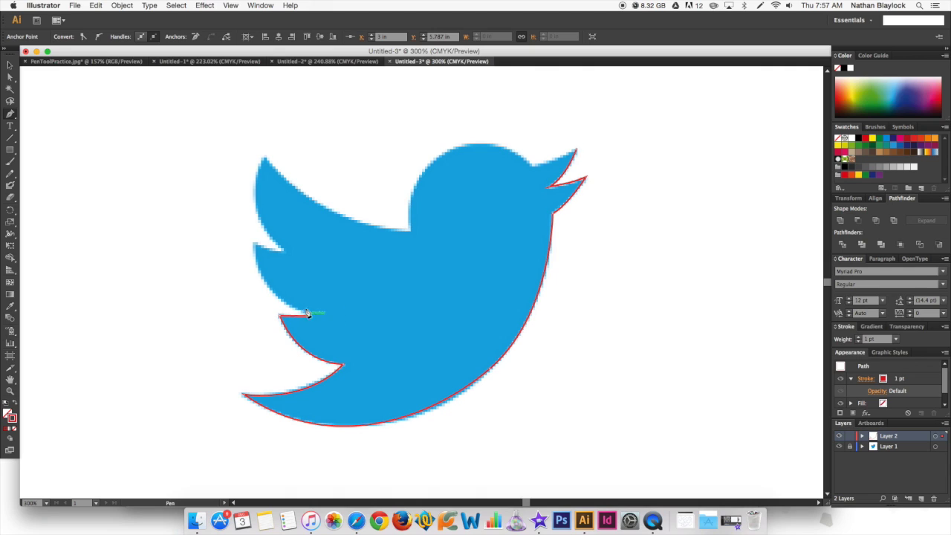
drag(254, 243, 288, 255)
Step: Add anchors at the wing notch and tip, curve across the back and head, and close at the beak
click(284, 252)
click(264, 158)
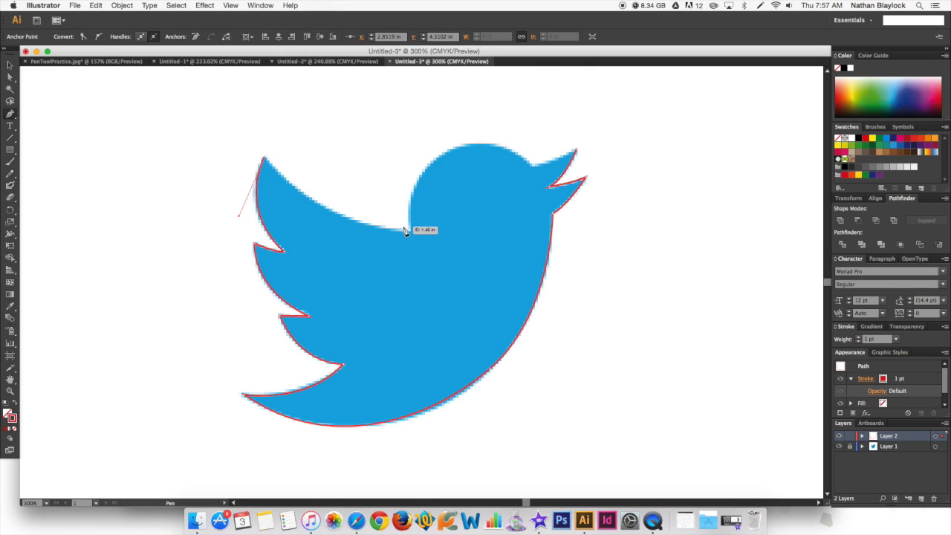
drag(408, 228, 498, 229)
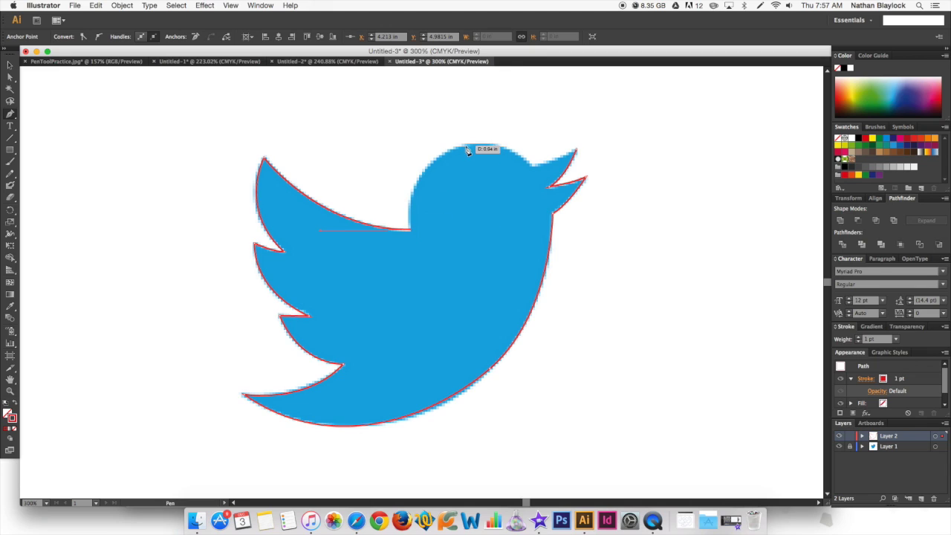
drag(473, 147, 545, 143)
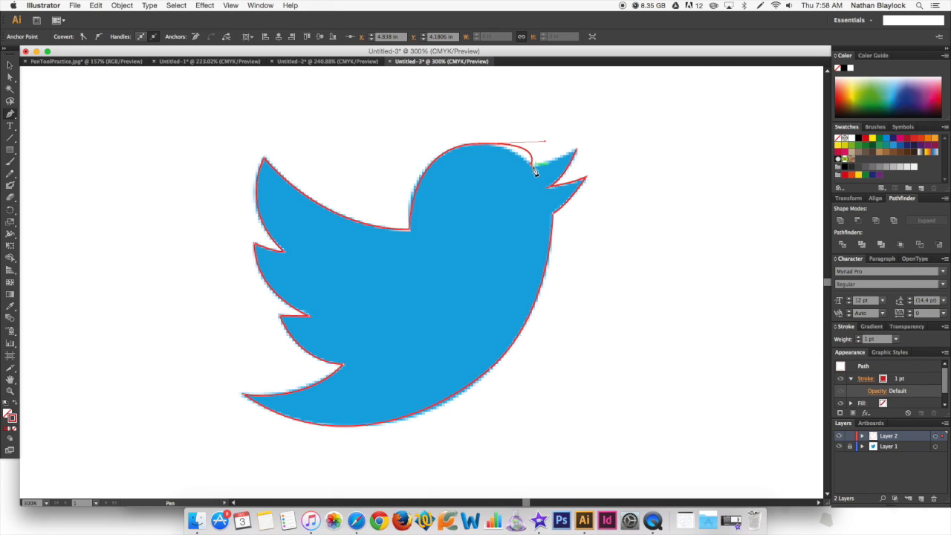
drag(534, 168, 578, 151)
click(577, 151)
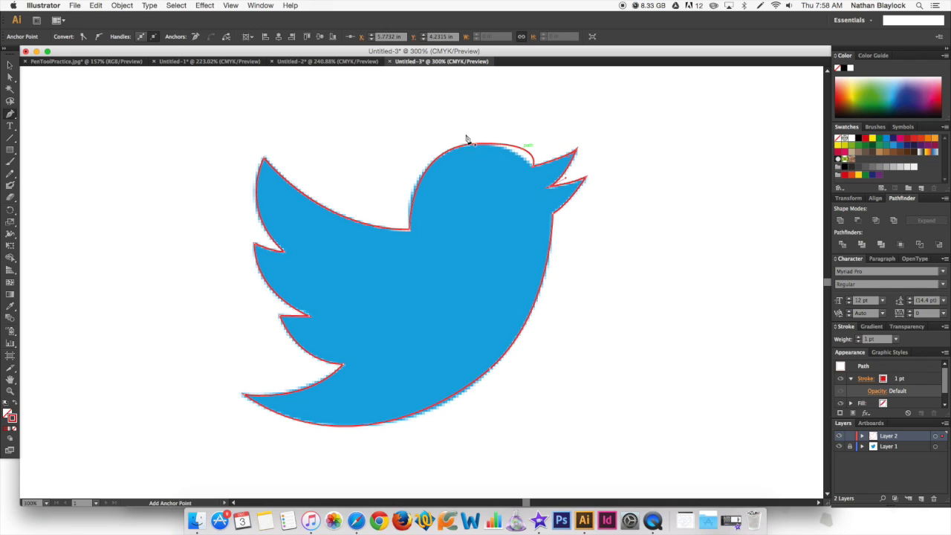
Step: Refine the head curve by moving the beak-base anchor and shortening the head handle
key(a)
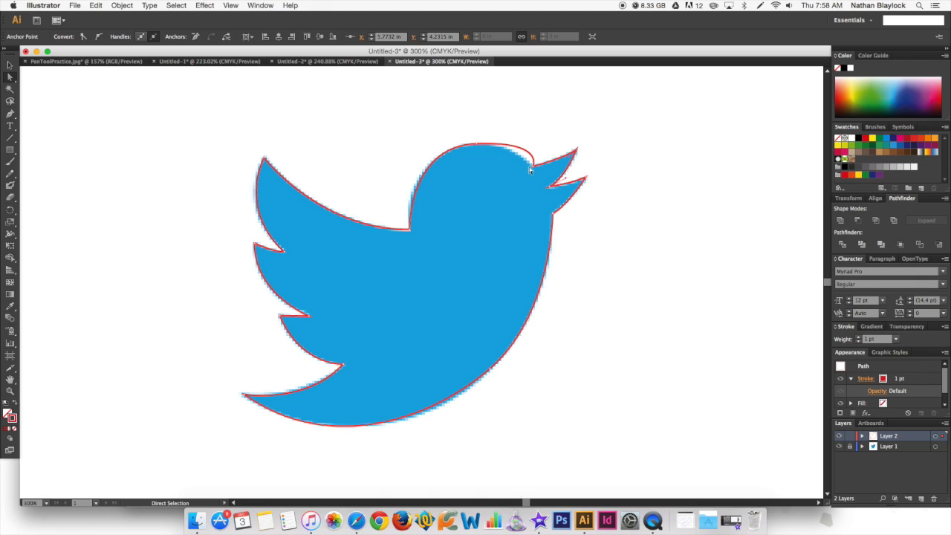
drag(531, 167, 446, 150)
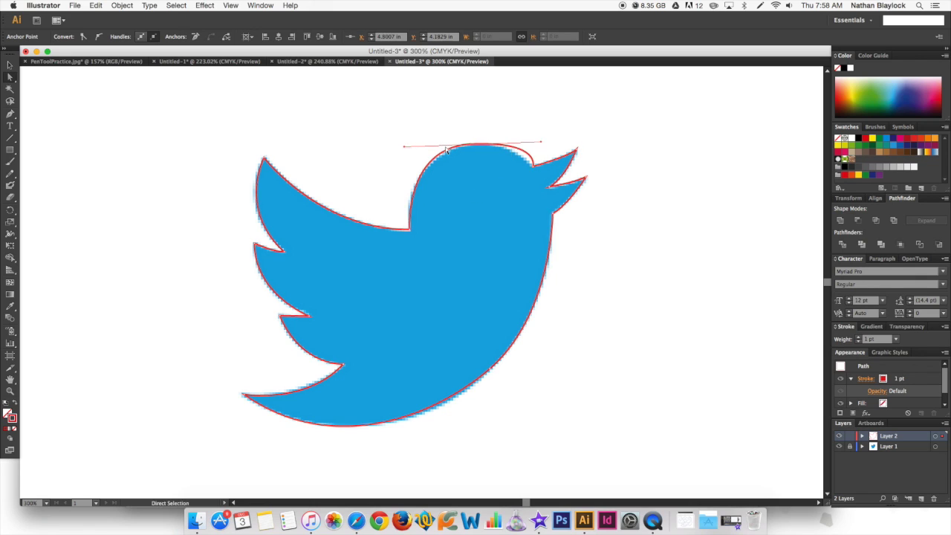
drag(541, 142, 519, 142)
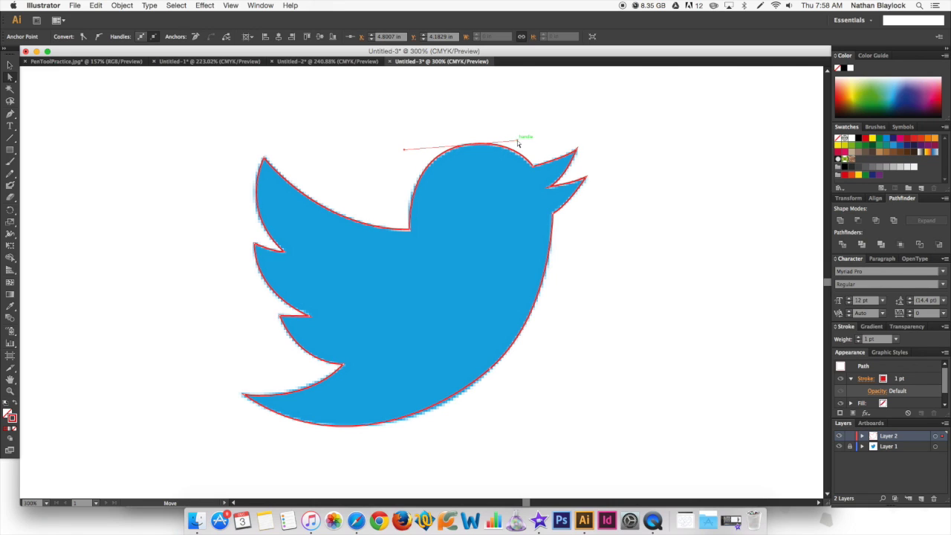
Step: Select the bird trace, make it red fill with no stroke, and hide the template layer
click(8, 64)
click(225, 221)
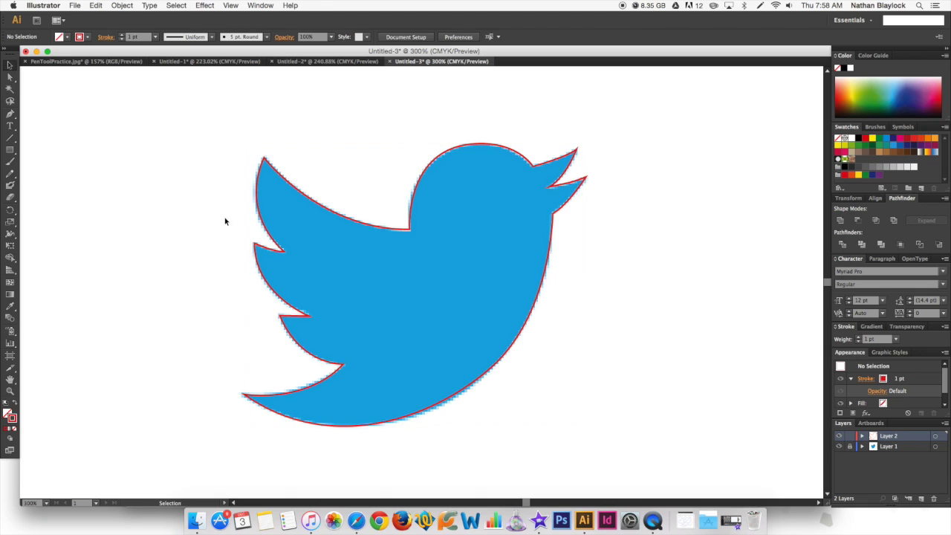
drag(314, 141, 349, 397)
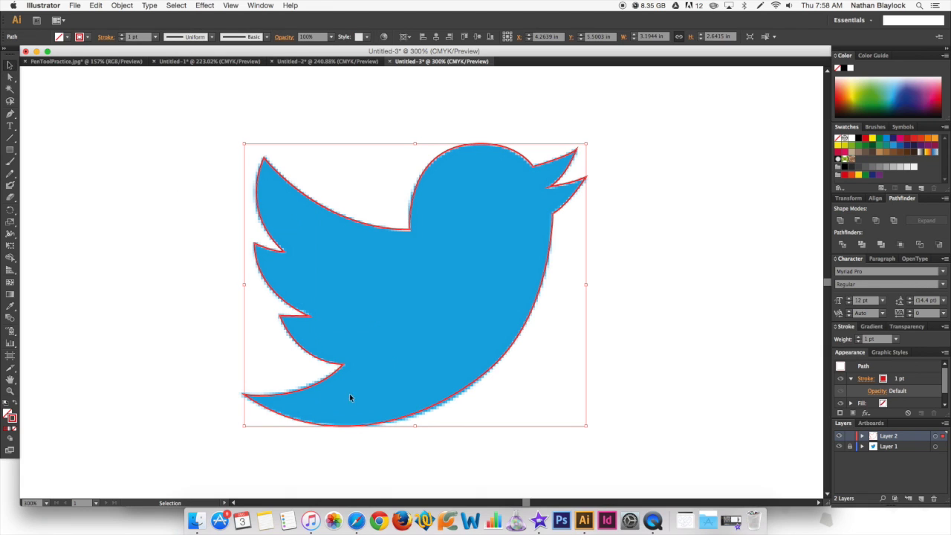
click(16, 410)
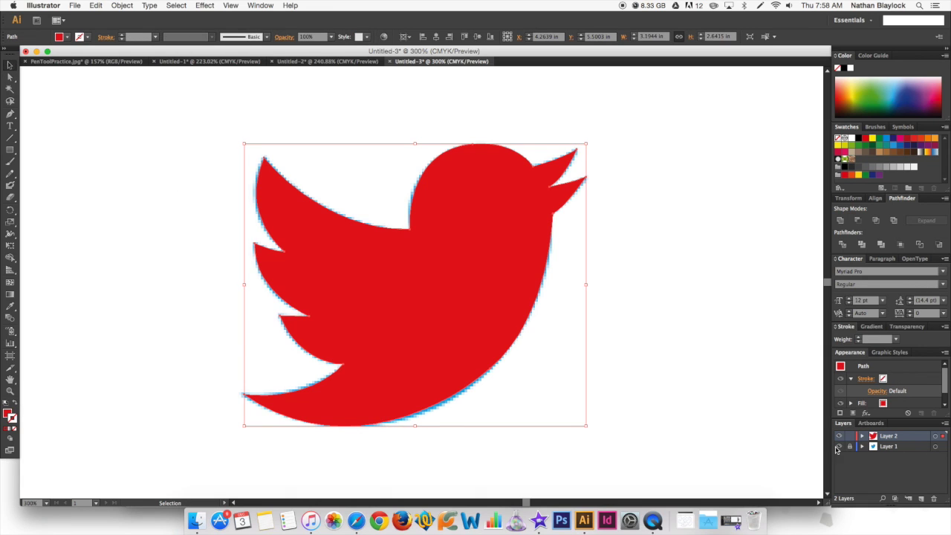
click(839, 446)
click(717, 345)
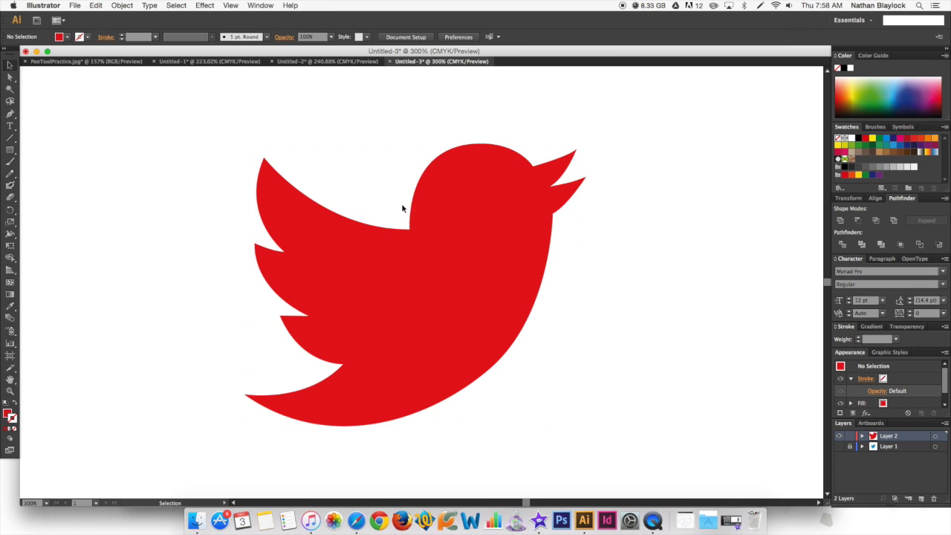
Step: Create a new blank Letter document, Untitled-4, then bring Safari forward
click(73, 5)
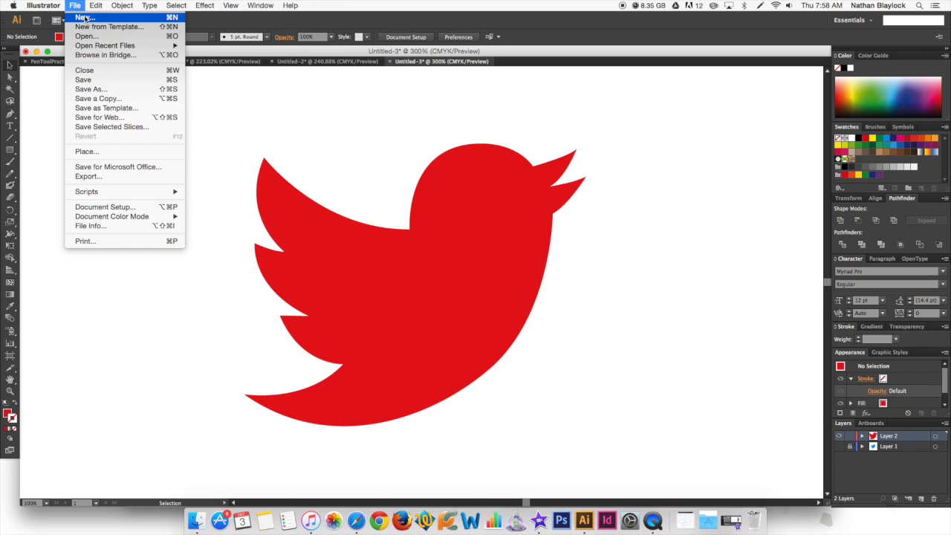
click(83, 17)
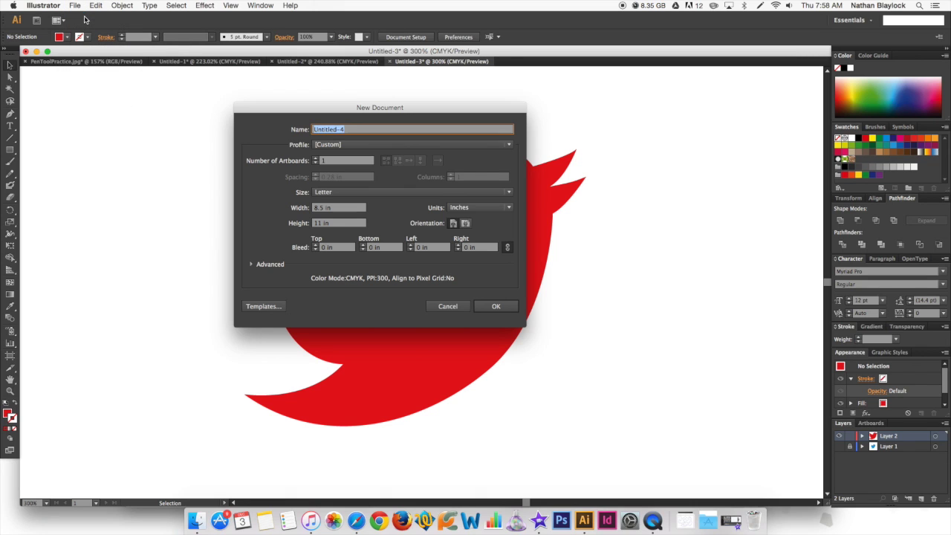
click(486, 306)
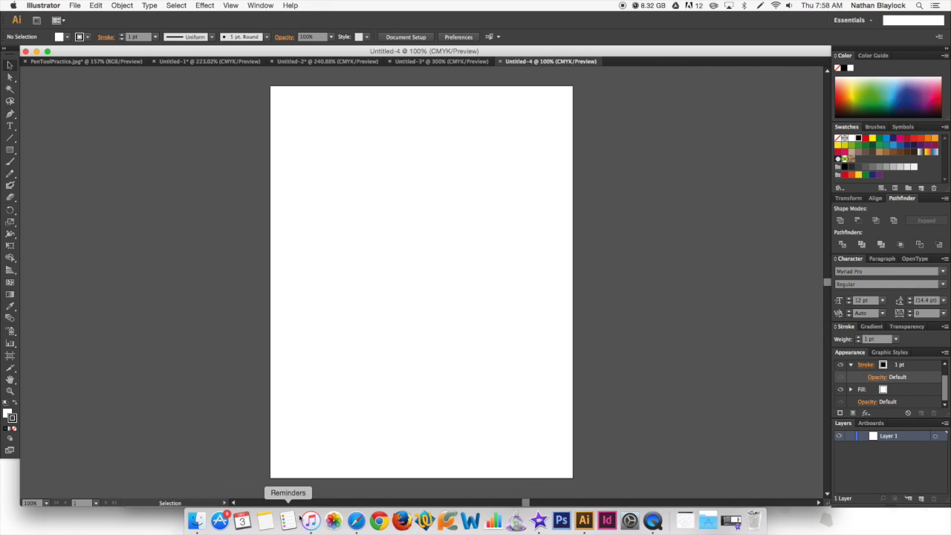
click(357, 521)
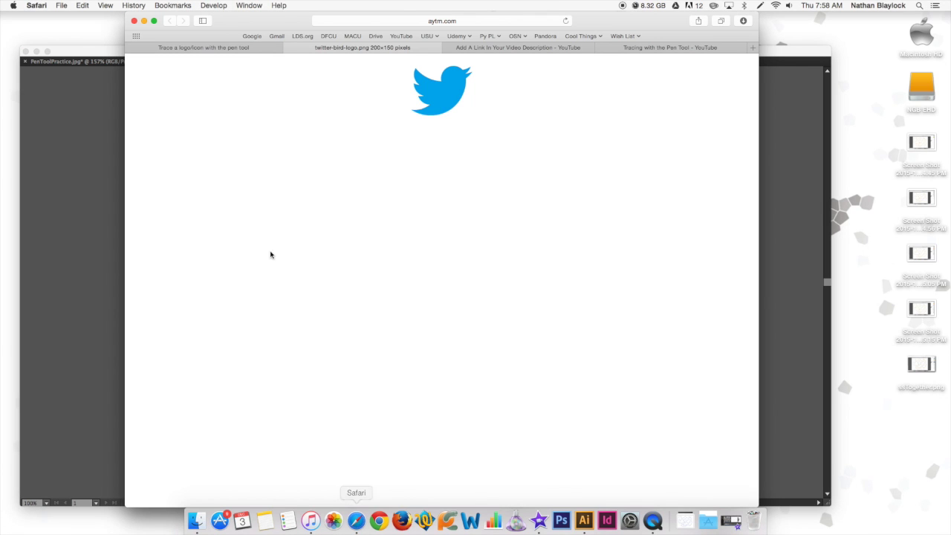
Step: Copy the seated-dog silhouette image (8.png) from the assignment and return to Untitled-4
click(179, 48)
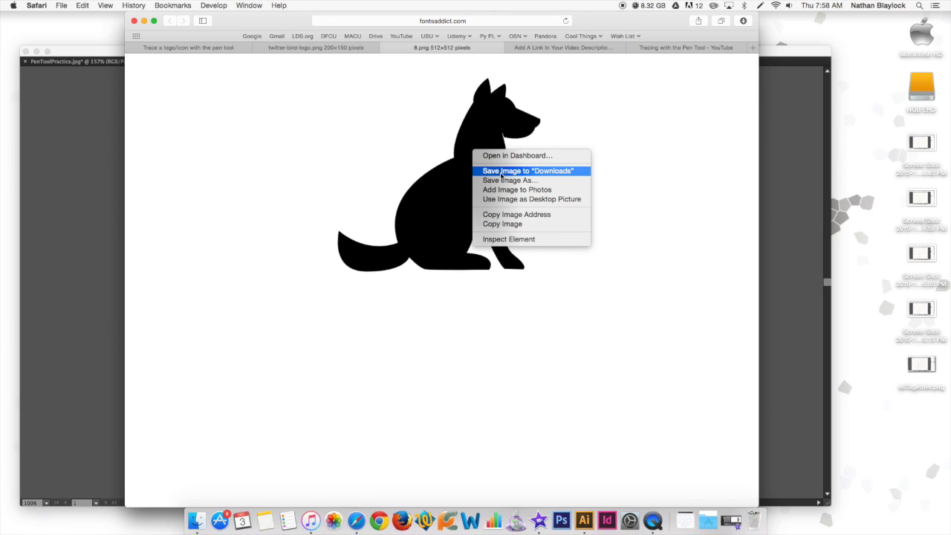
click(502, 224)
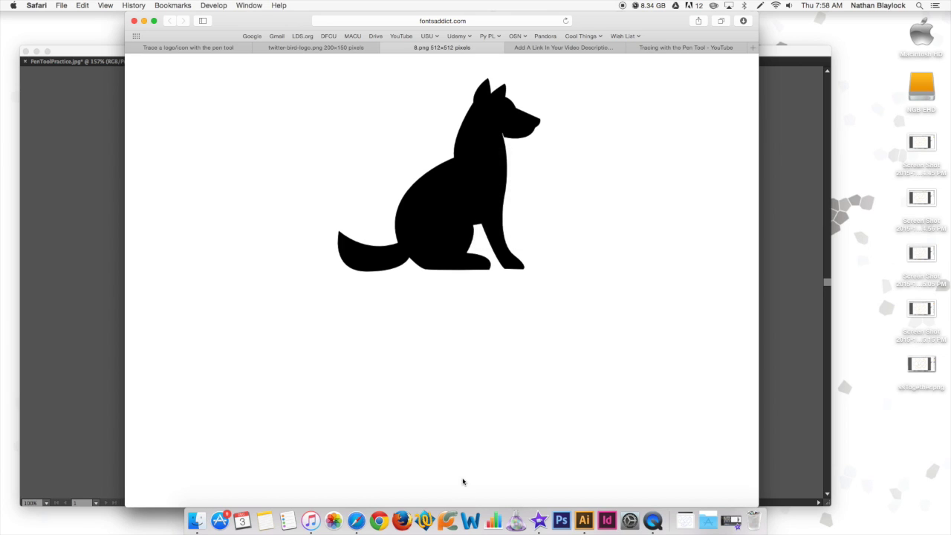
click(584, 520)
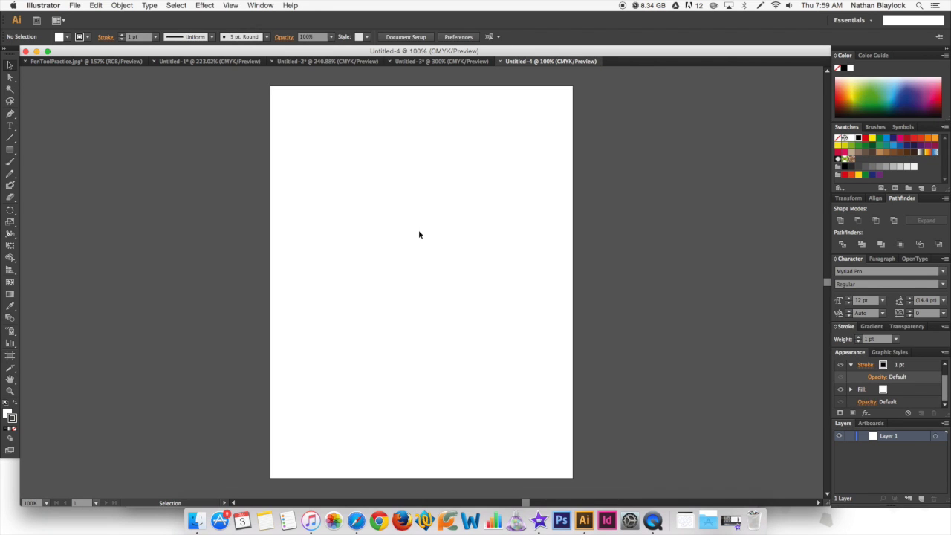
Step: Paste the dog silhouette onto the page, lock Layer 1, and add a new layer
right_click(389, 214)
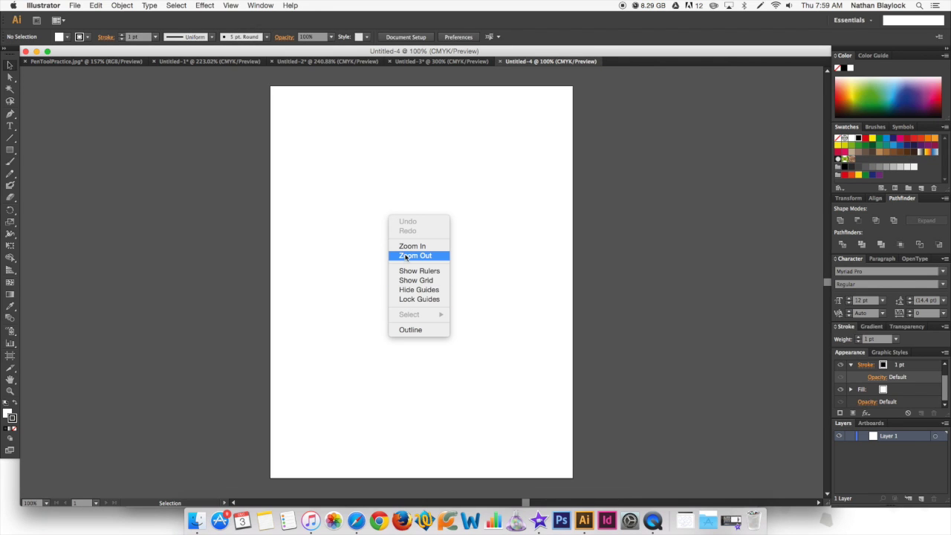
click(365, 251)
key(super+v)
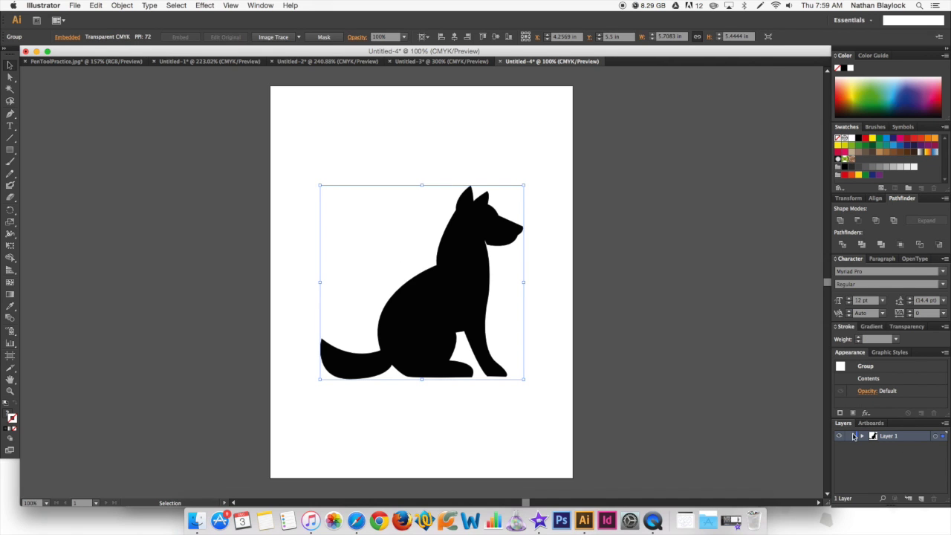
click(850, 436)
click(921, 499)
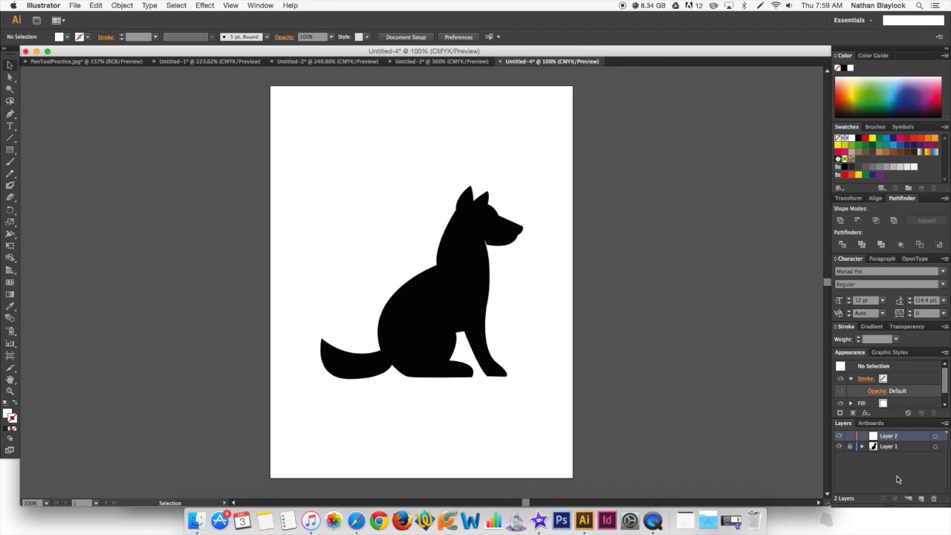
Step: Choose the Pen tool with no fill and a bright green (24CE5C) stroke
click(10, 114)
click(11, 418)
click(16, 403)
double_click(12, 418)
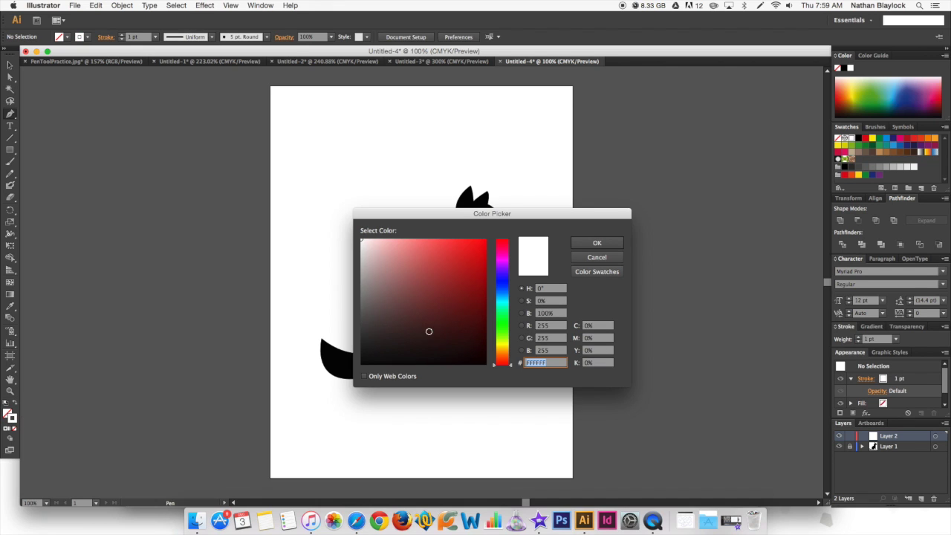
click(504, 317)
click(457, 259)
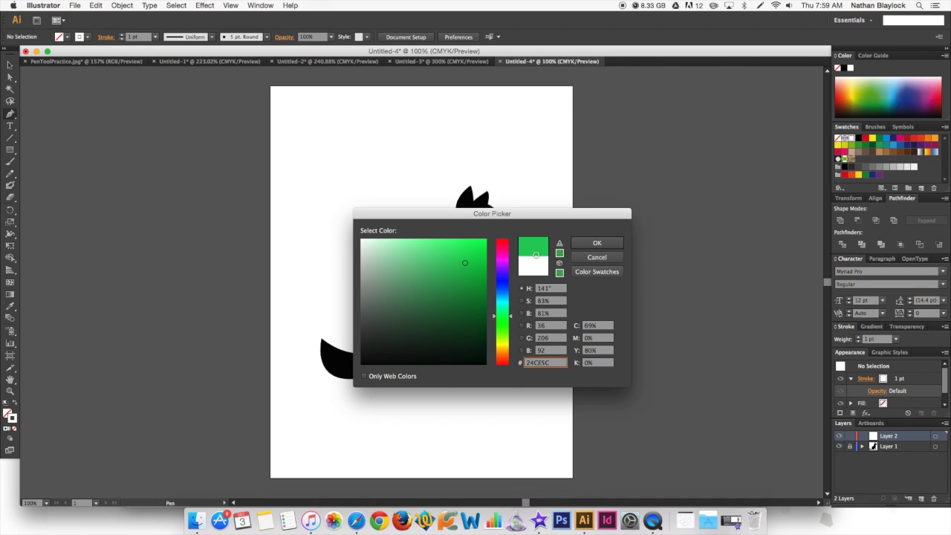
Step: Confirm the green stroke, set stroke weight to 2 pt, and zoom in on the dog's head
click(596, 243)
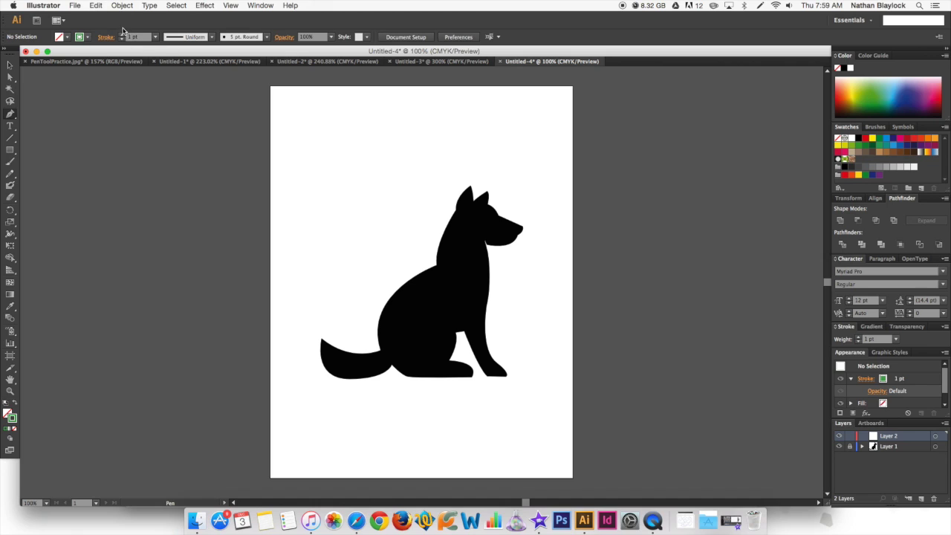
click(121, 35)
key(z)
drag(400, 171, 537, 312)
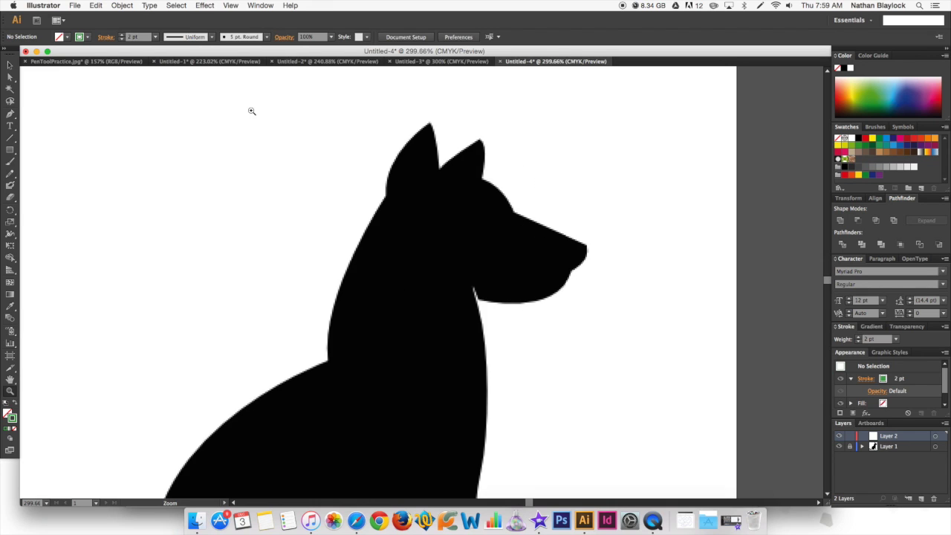
Step: Trace Pen anchors from the ear tip down the neck and back, panning to the tail
click(10, 113)
click(429, 124)
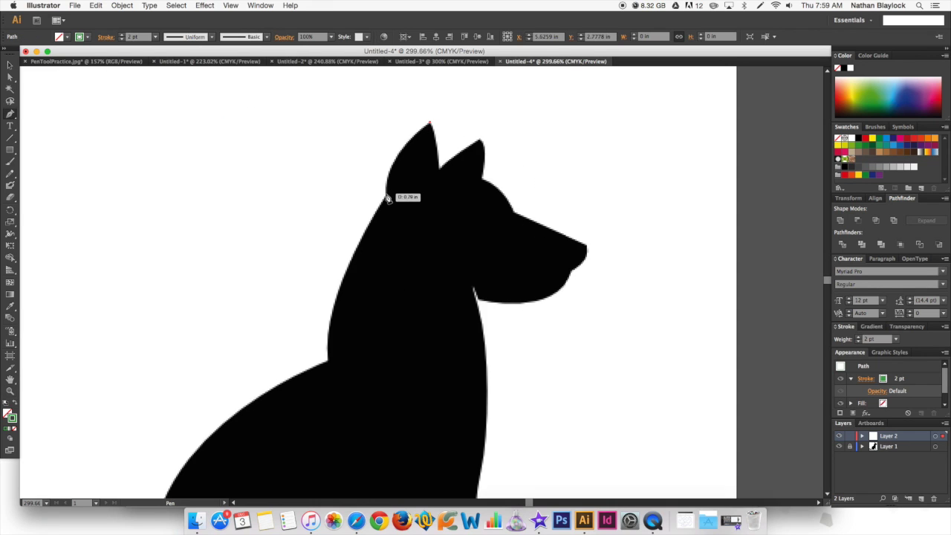
drag(387, 195, 389, 249)
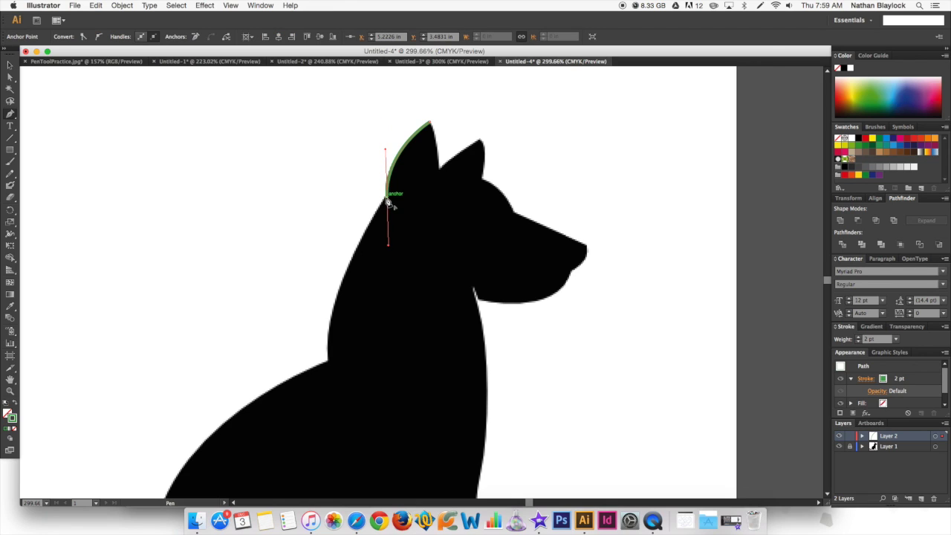
click(386, 196)
drag(327, 362, 341, 427)
click(327, 363)
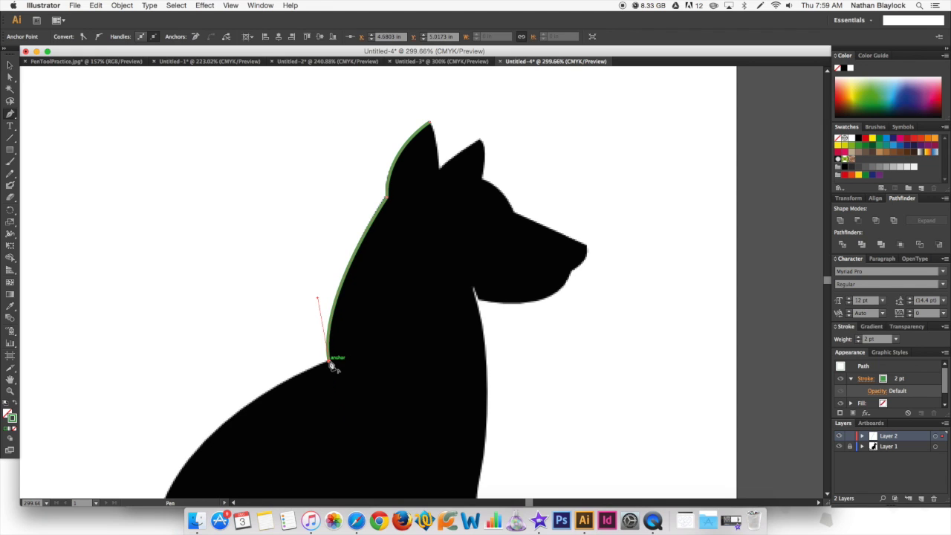
key(space)
drag(249, 465, 418, 267)
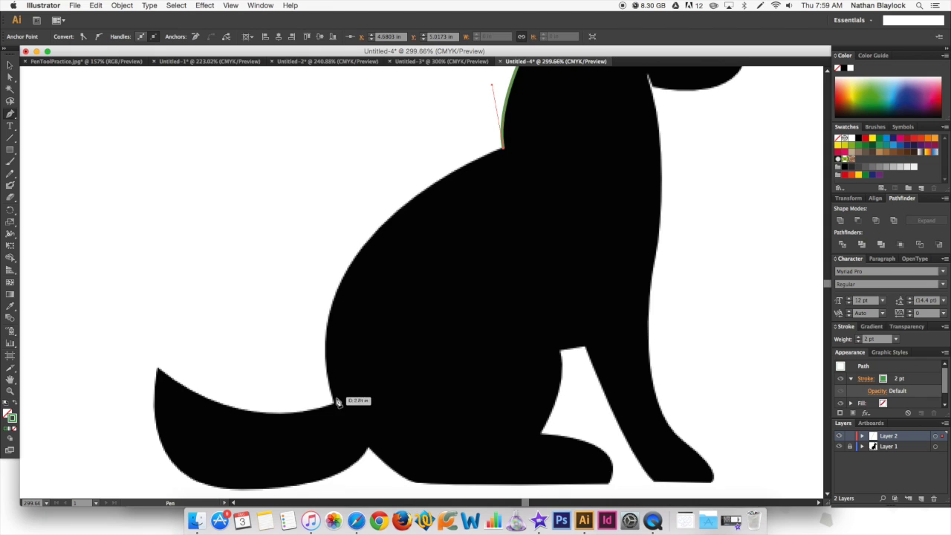
mouse_move(335, 406)
mouse_down()
mouse_move(367, 448)
mouse_move(367, 481)
mouse_move(374, 465)
mouse_move(388, 475)
mouse_up()
Step: Trace around the tail tip and back under the tail to its junction
click(335, 308)
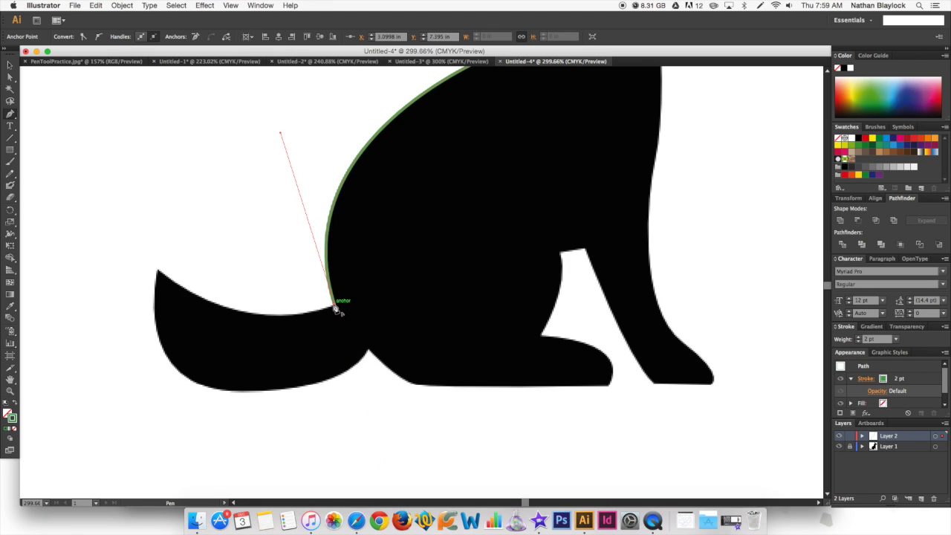
click(157, 272)
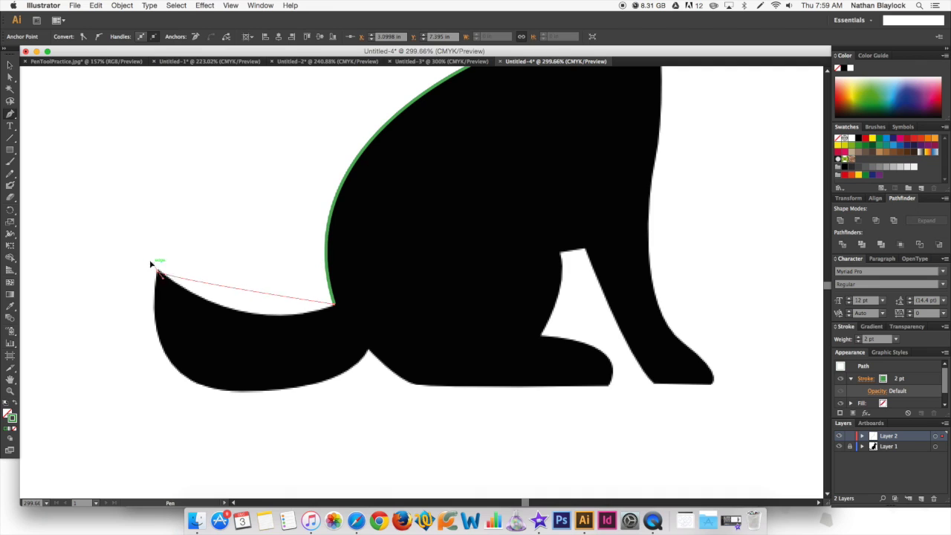
drag(149, 259, 55, 195)
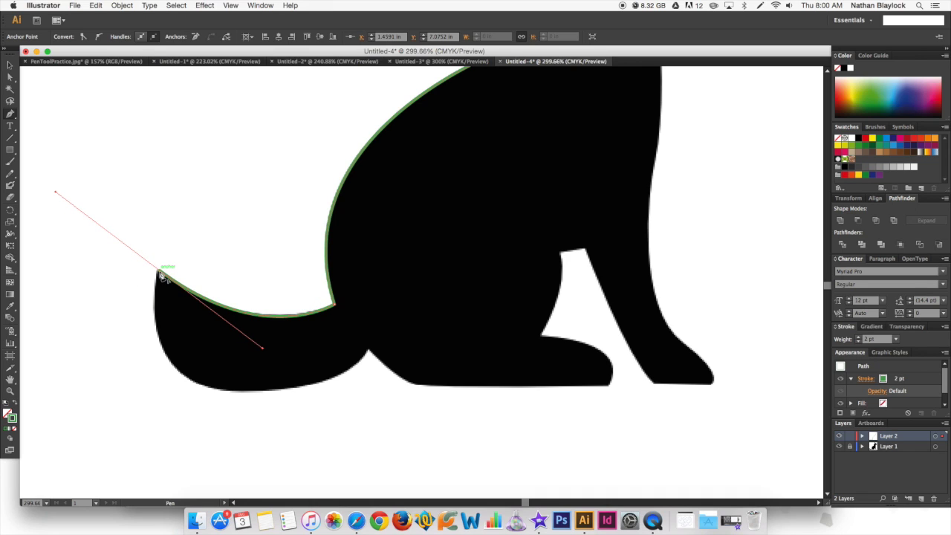
click(158, 271)
drag(246, 392, 364, 396)
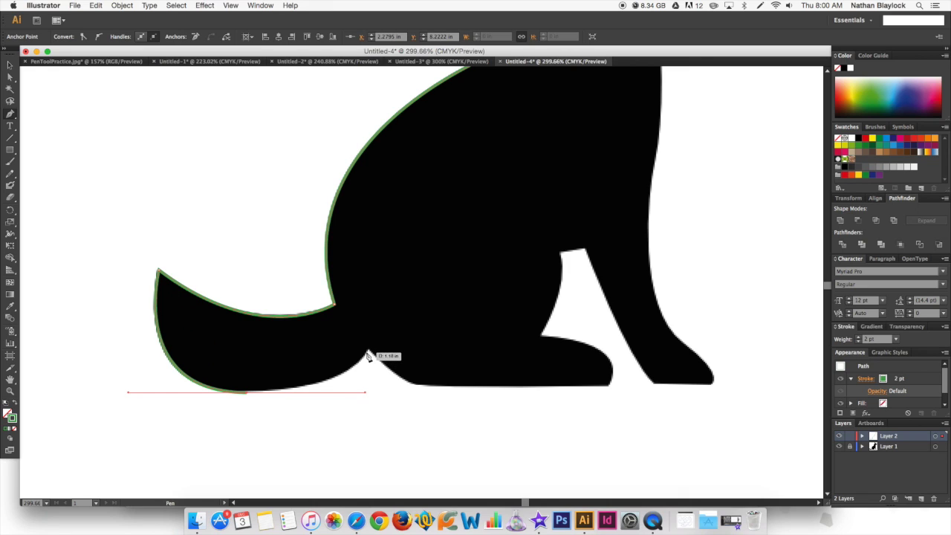
drag(366, 351, 374, 349)
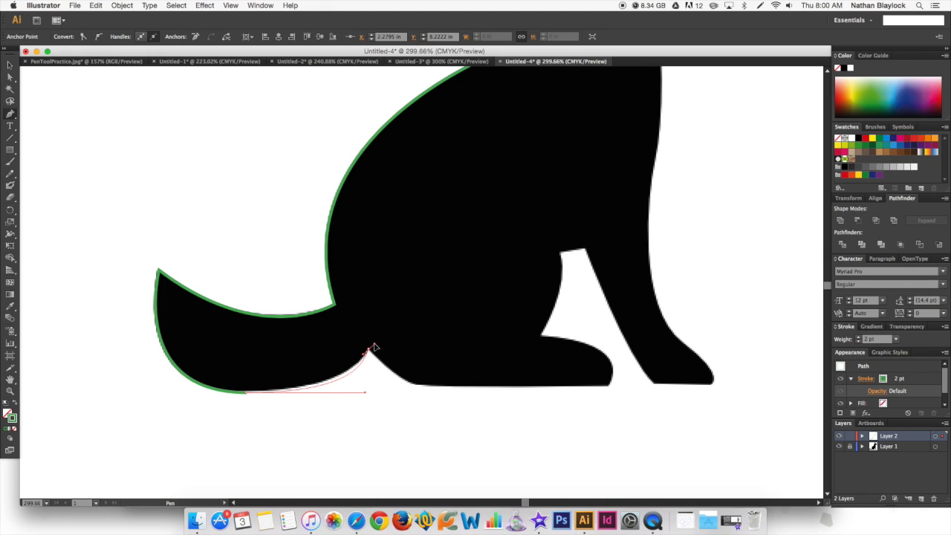
drag(376, 363, 377, 363)
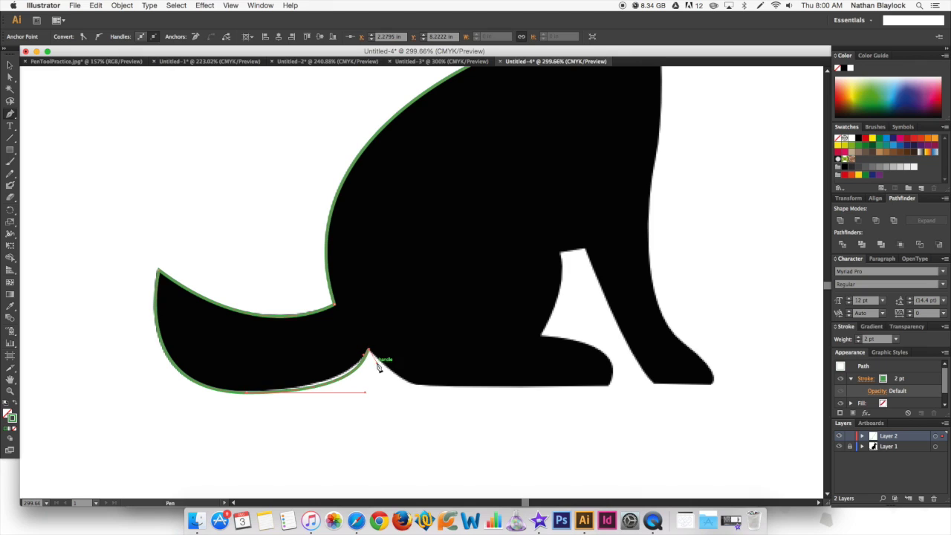
Step: Continue along the dog's bottom edge, around the front paw, and up to the notch corners
click(430, 387)
drag(431, 387, 445, 384)
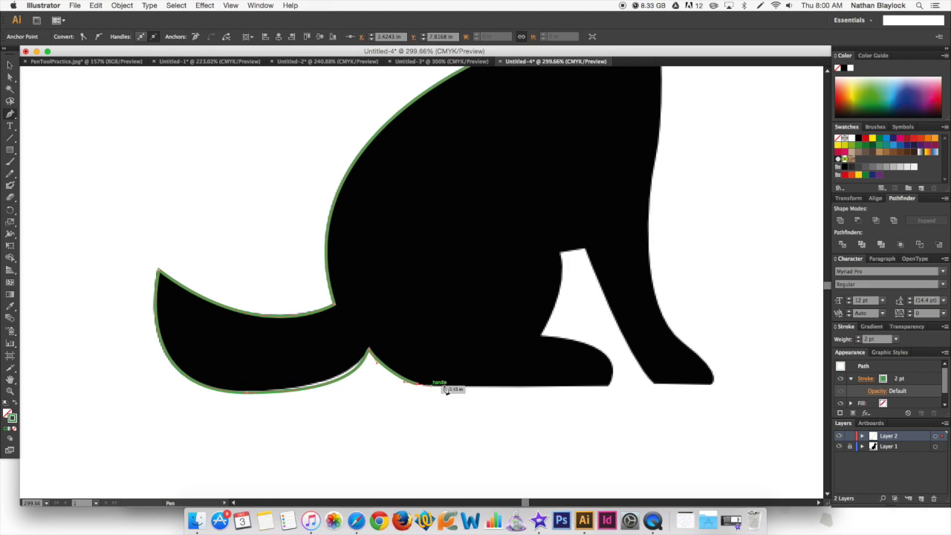
click(608, 386)
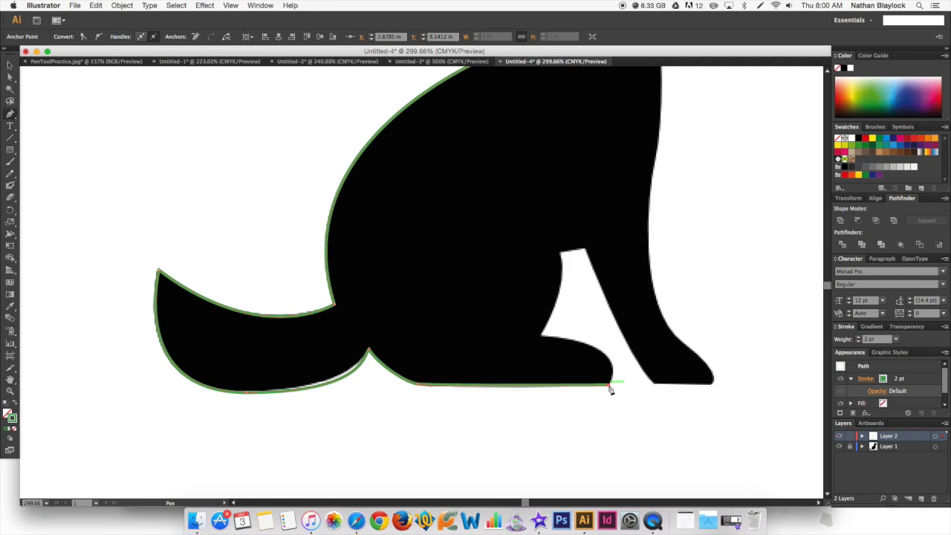
drag(543, 340, 444, 329)
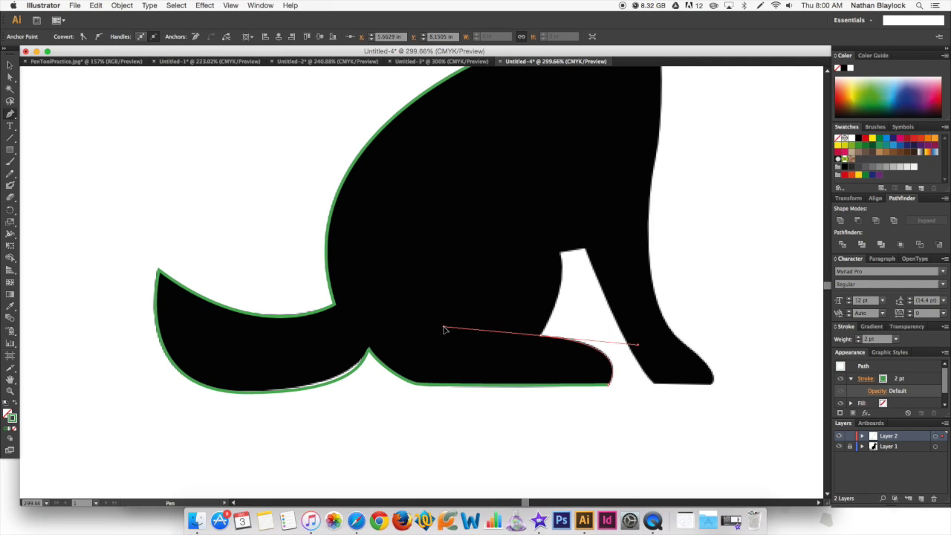
click(543, 339)
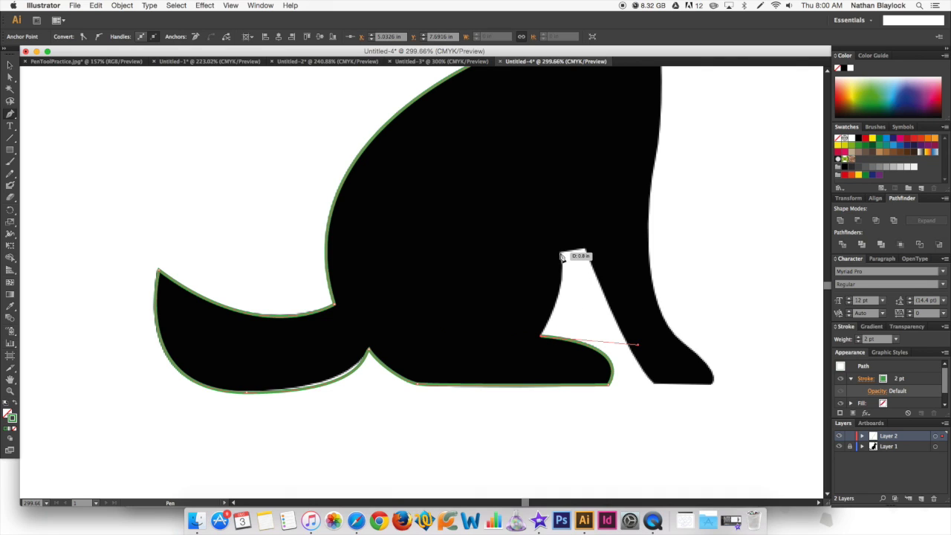
drag(562, 252, 548, 227)
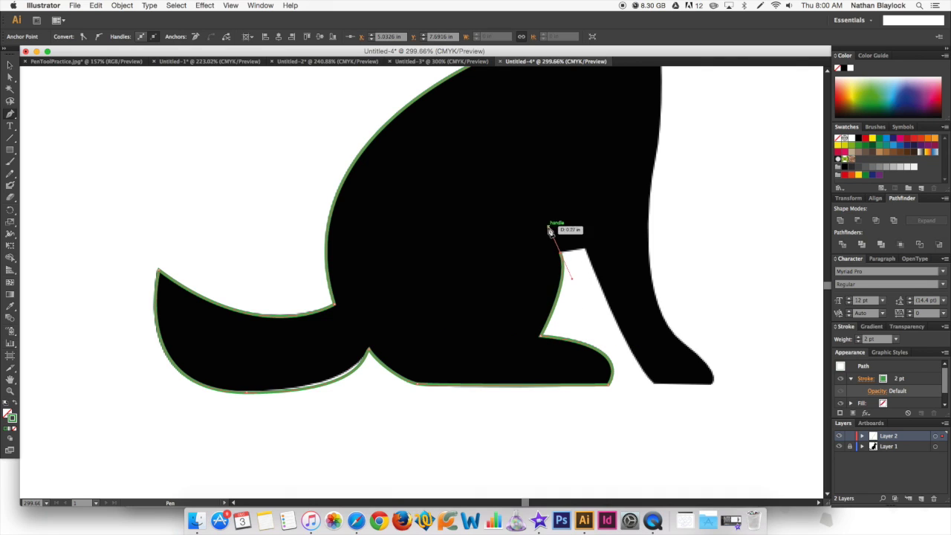
click(562, 254)
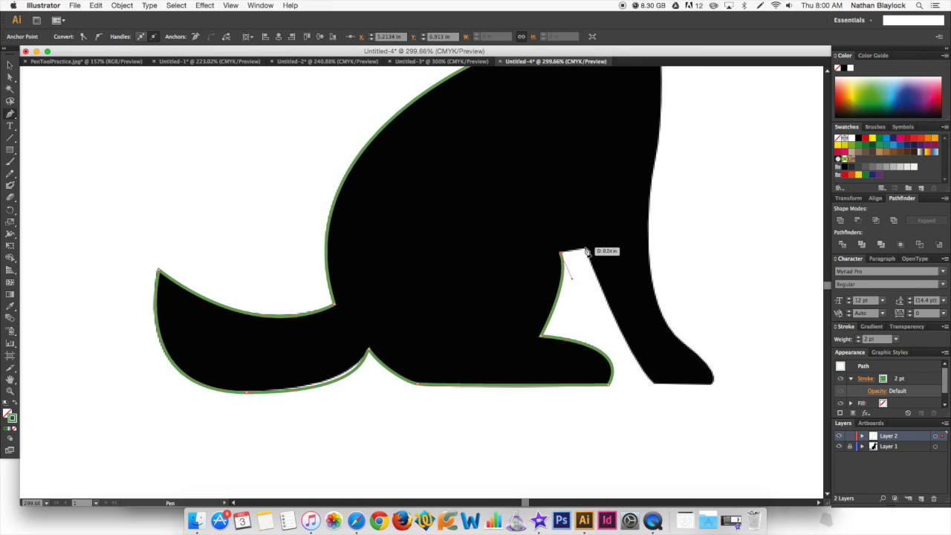
Step: Run the outline across the leg gap, down to the foot, and up the leg's right edge
click(585, 249)
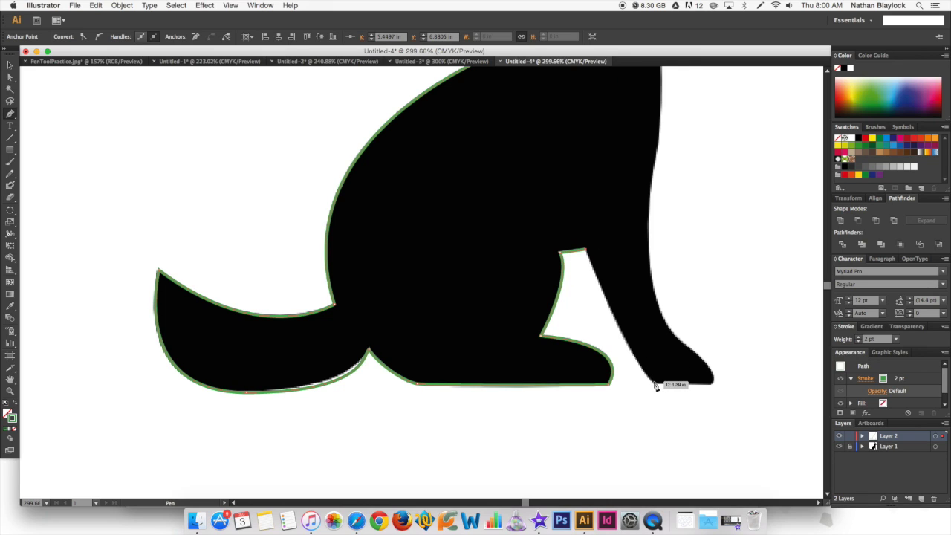
drag(652, 383, 713, 387)
click(712, 385)
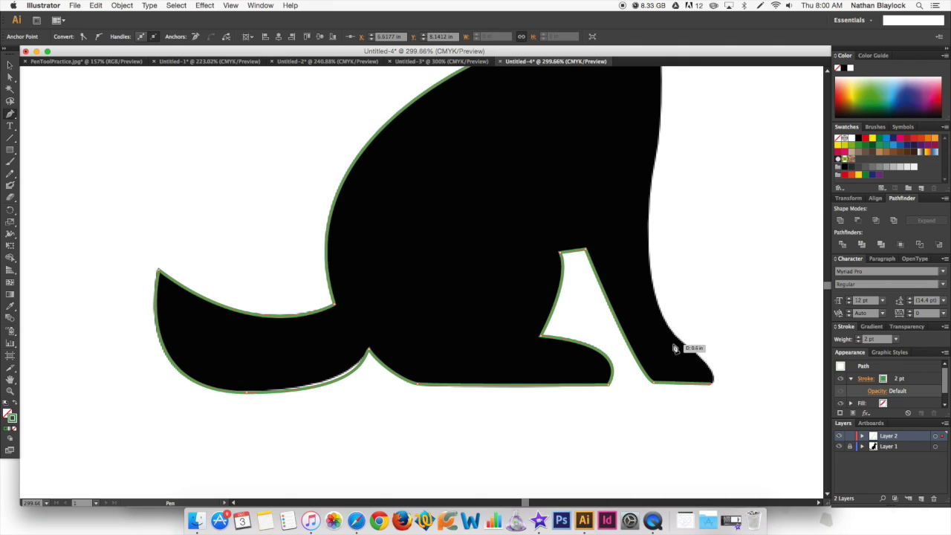
drag(673, 335, 635, 304)
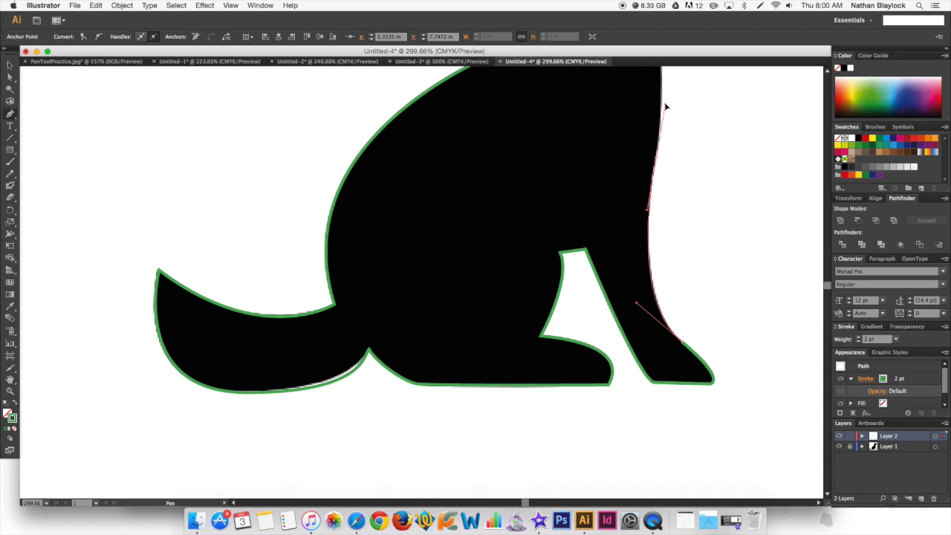
scroll(660, 134, up, 10)
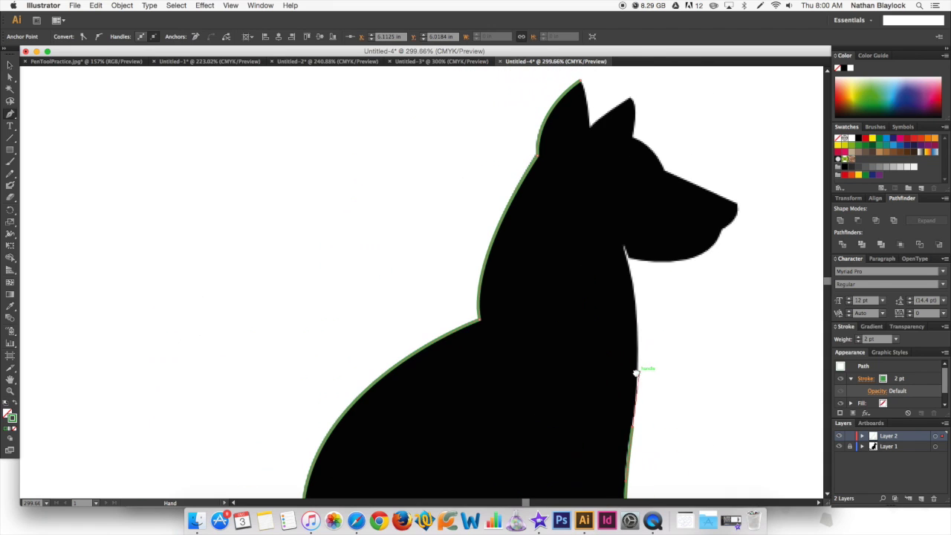
Step: Curve the outline up the chest to the neck and along the jaw toward the chin
drag(624, 250, 607, 210)
click(625, 249)
drag(630, 253, 628, 252)
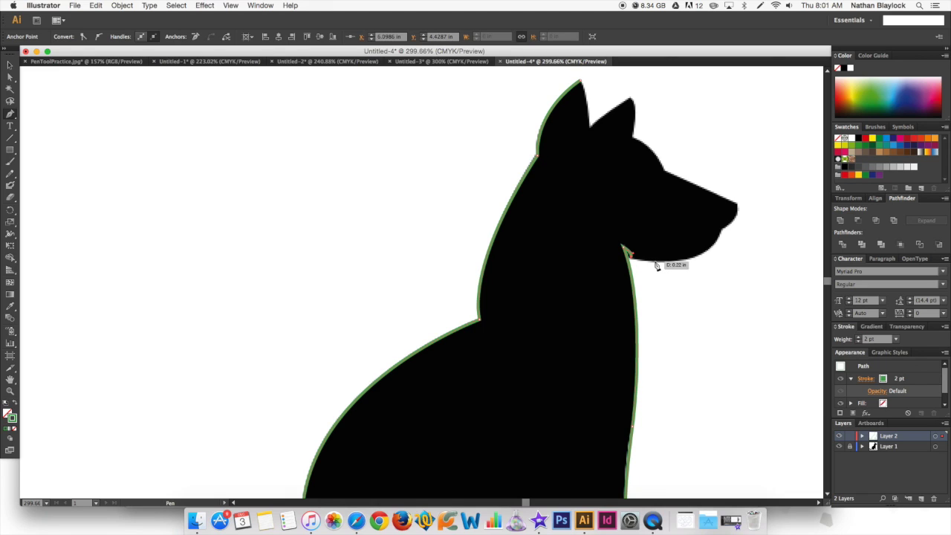
drag(671, 263, 664, 172)
Step: Trace over the nose and around both ears, closing the path at the left ear tip
drag(663, 170, 632, 137)
drag(632, 137, 610, 135)
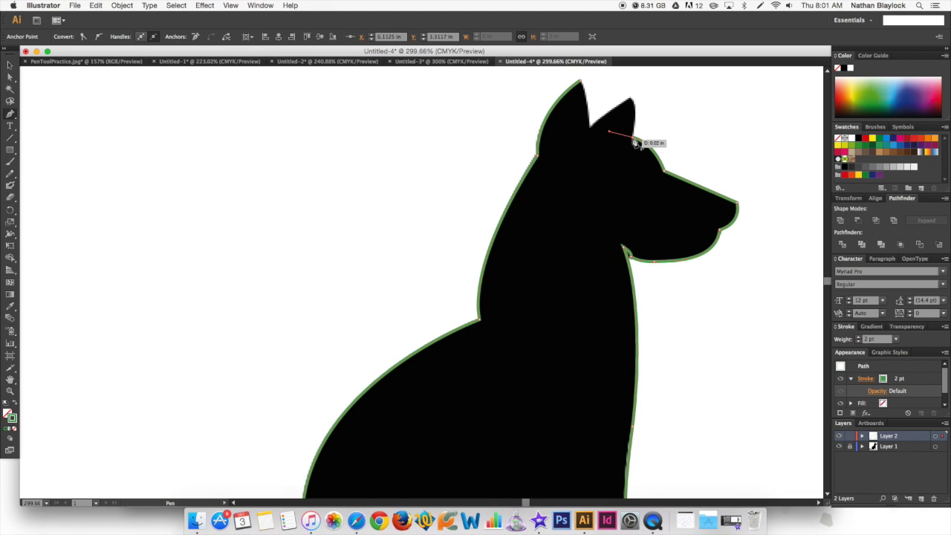
click(632, 138)
click(632, 99)
drag(620, 90, 636, 93)
alt+click(631, 98)
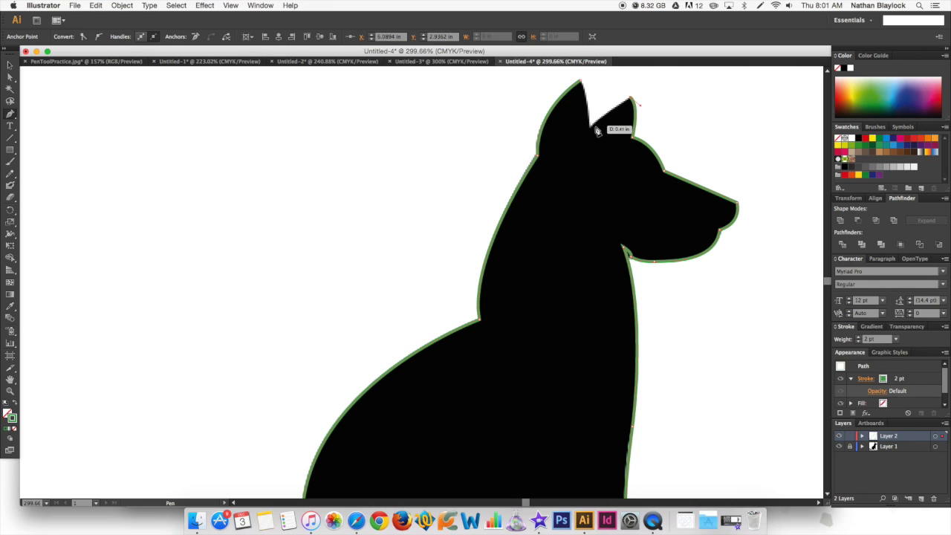
click(592, 127)
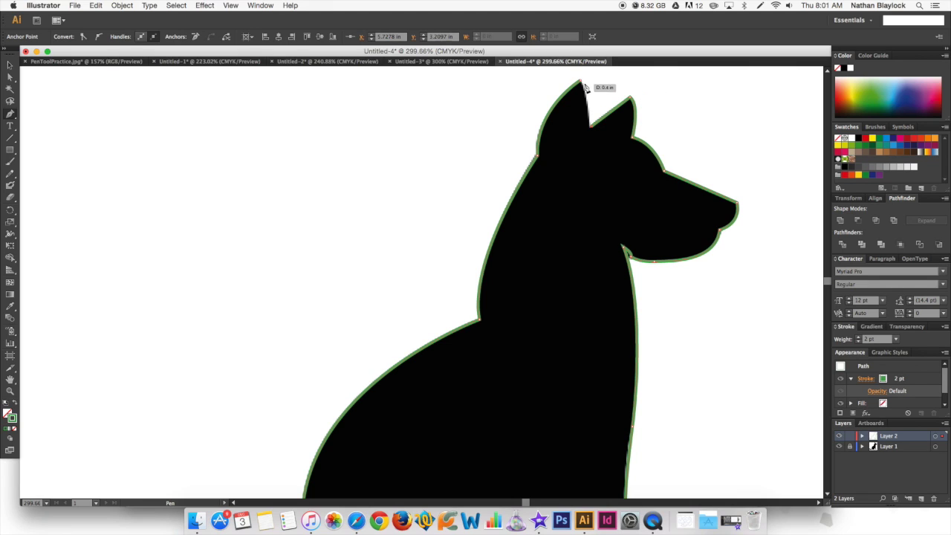
click(582, 82)
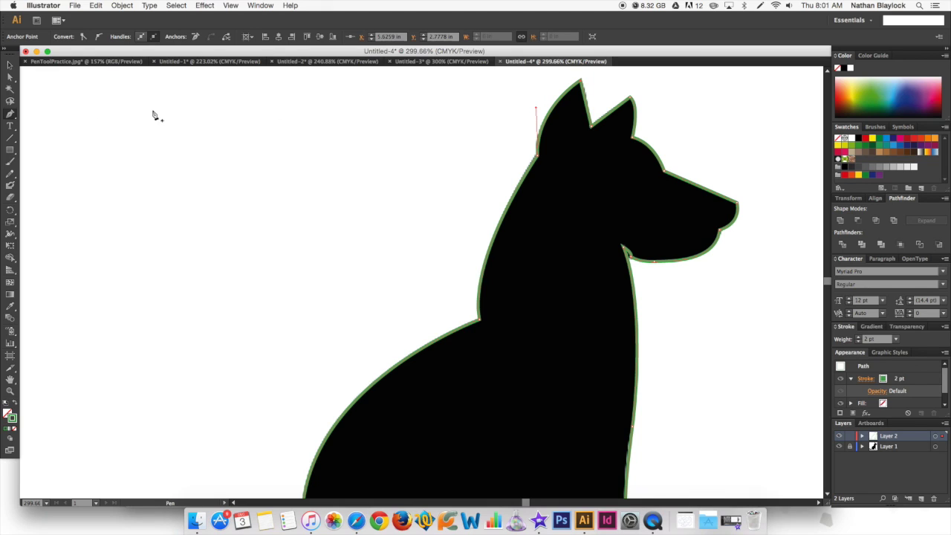
click(11, 66)
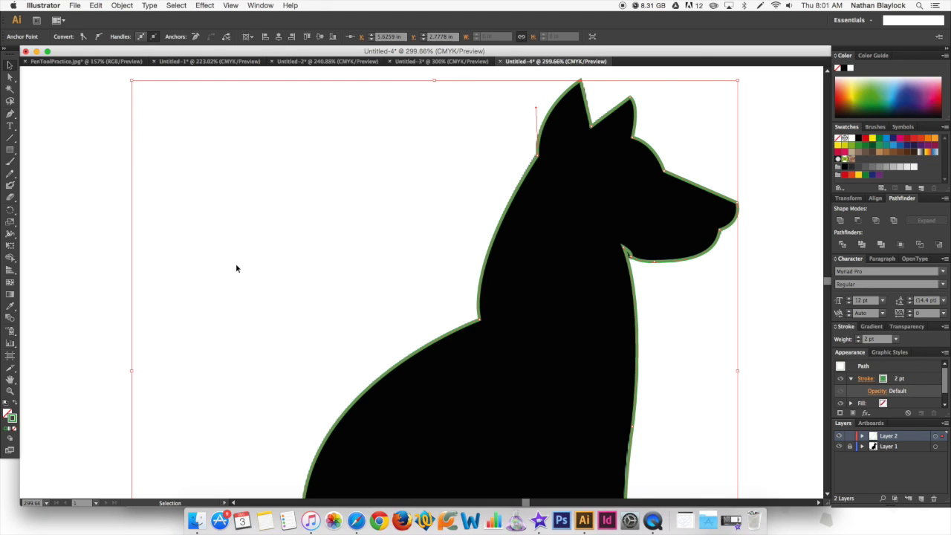
Step: Swap fill and stroke for a solid green dog, hide Layer 1's reference image, and fit the artboard
click(15, 404)
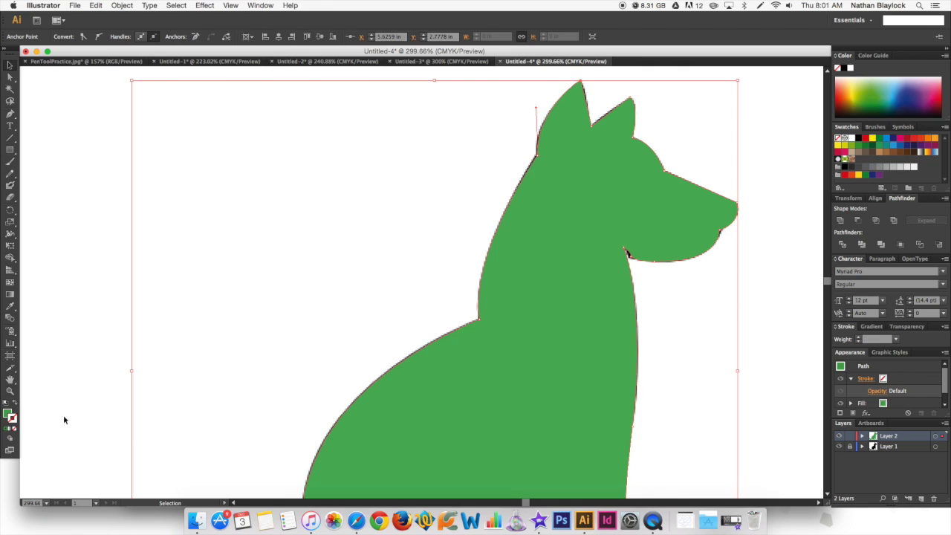
click(746, 386)
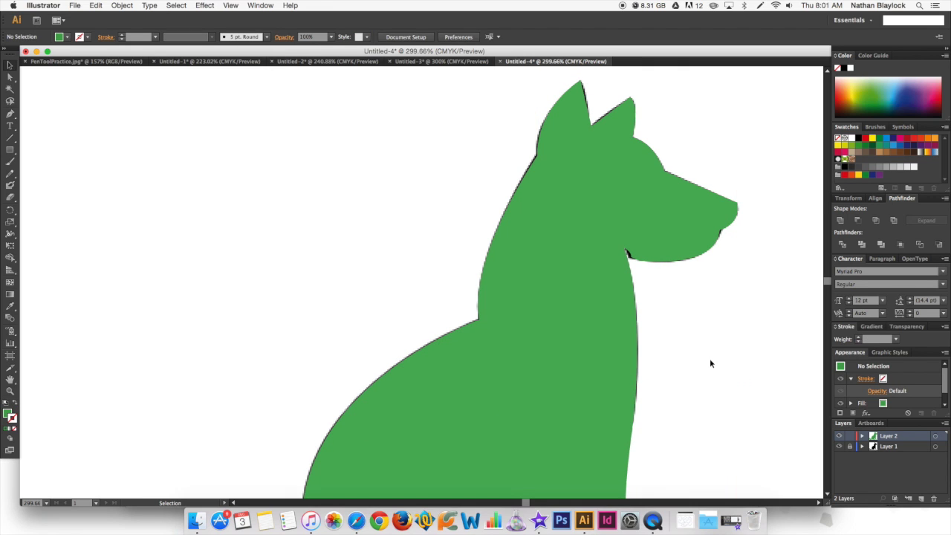
scroll(735, 365, down, 10)
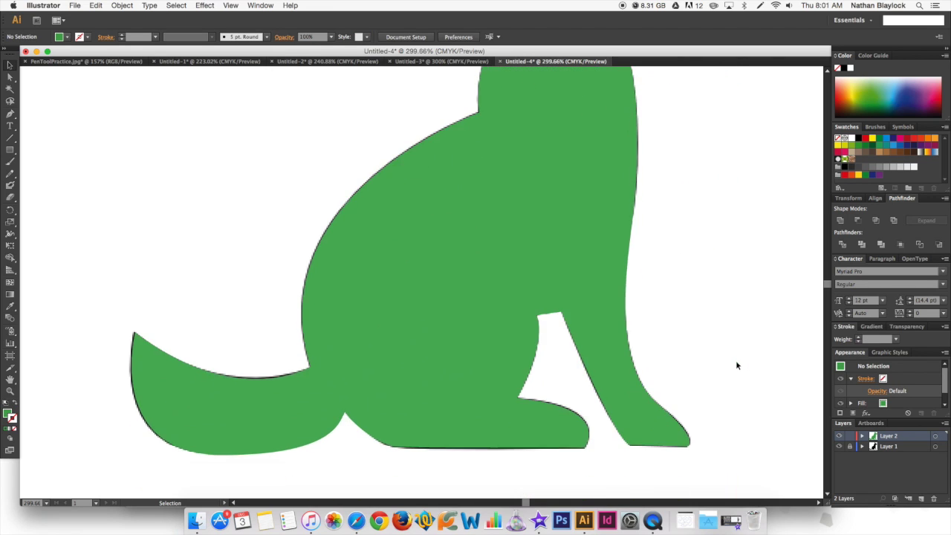
scroll(736, 366, up, 9)
scroll(690, 343, down, 3)
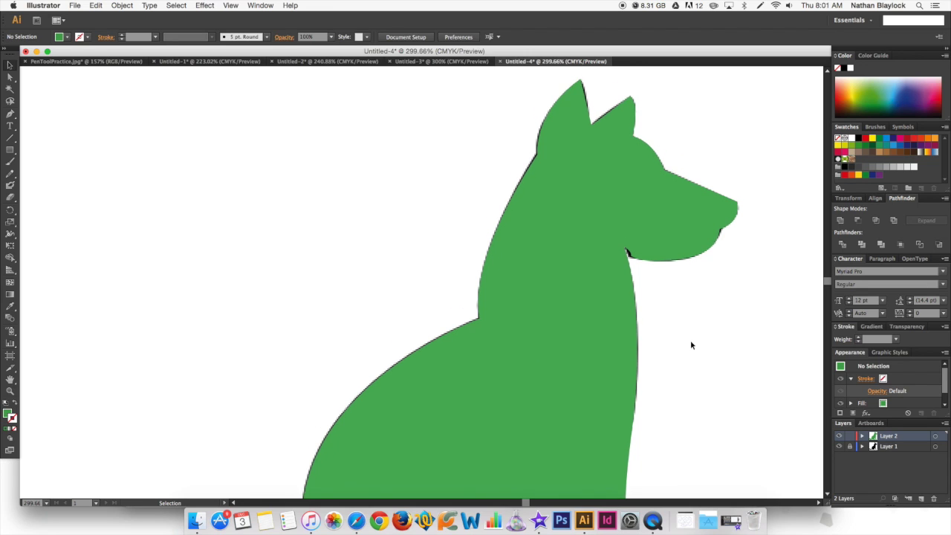
scroll(690, 345, down, 7)
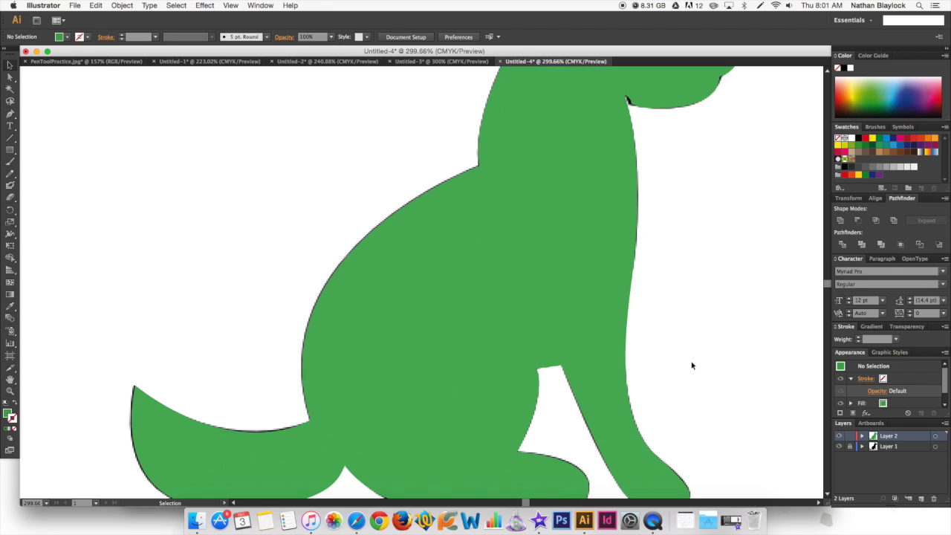
click(837, 444)
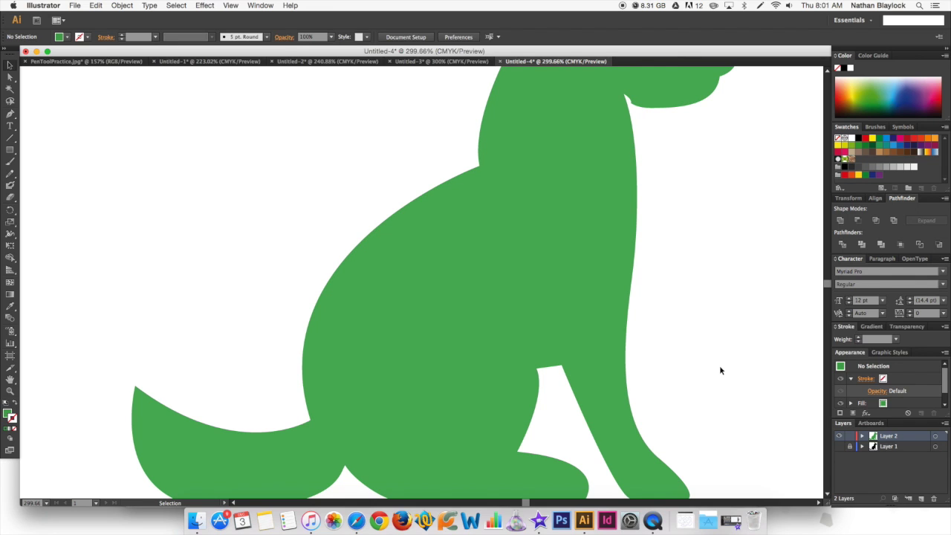
key(super+0)
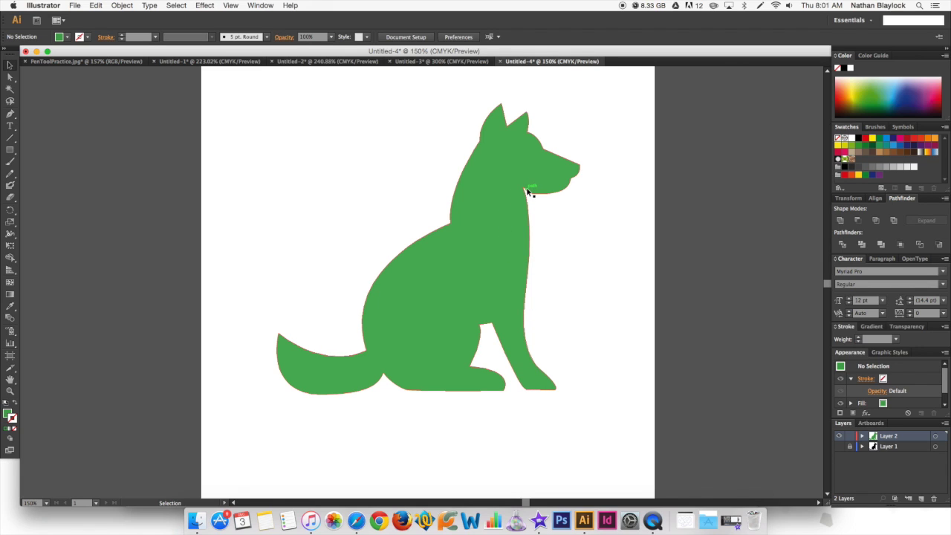
Step: Zoom in on the chin and drag its segment and anchor handle into a smoother neck curve
key(z)
drag(538, 201, 540, 203)
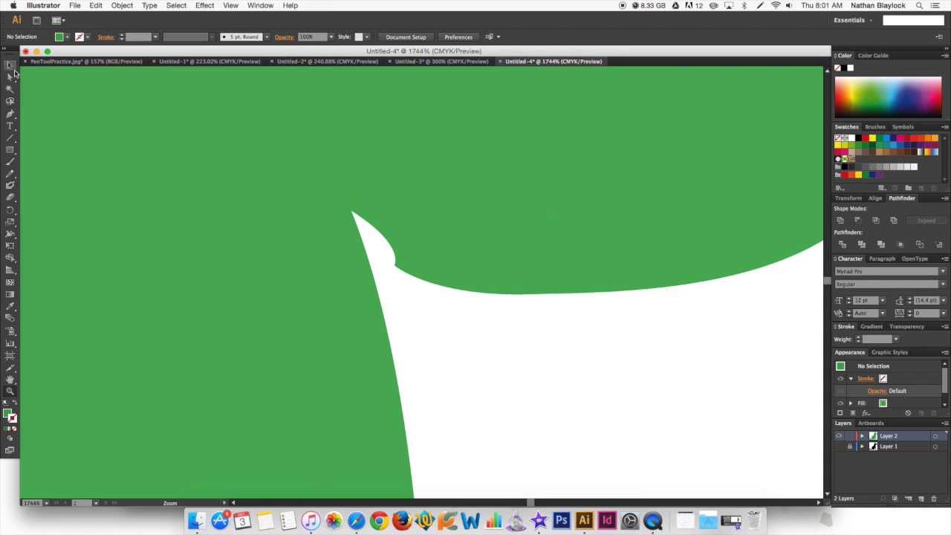
key(a)
click(439, 278)
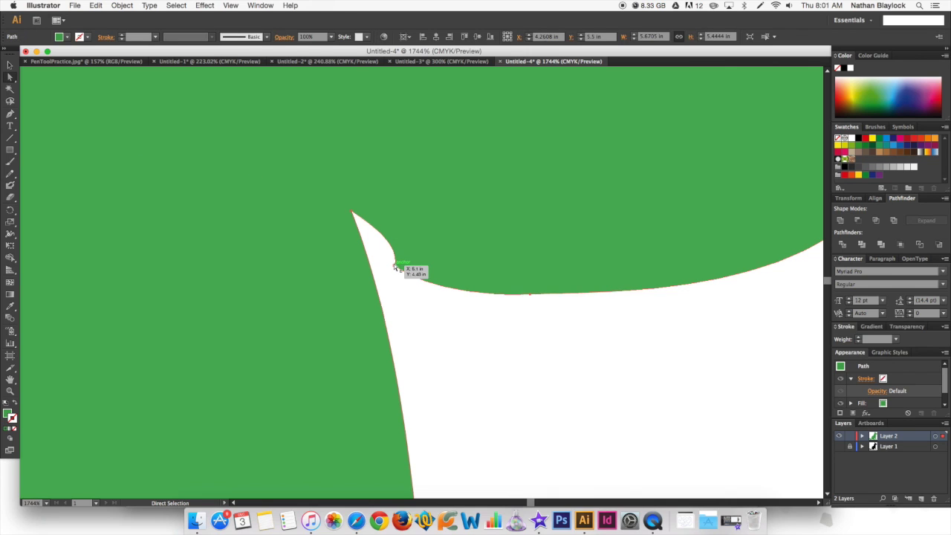
drag(406, 247, 377, 240)
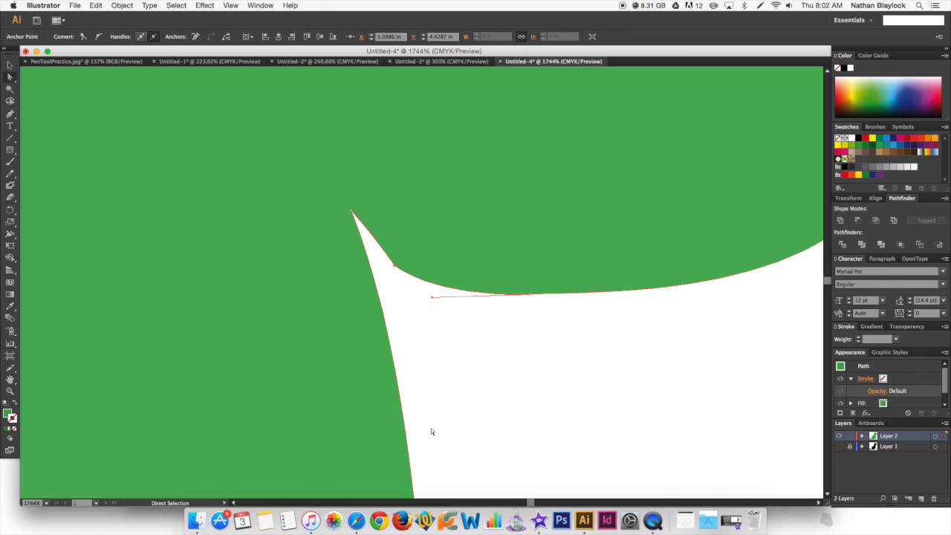
click(395, 267)
drag(377, 239, 374, 246)
key(super+0)
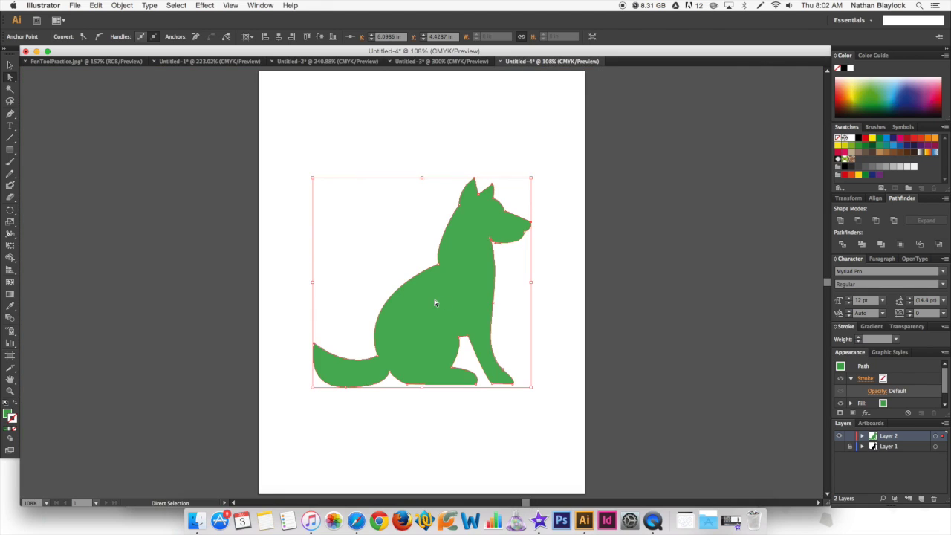
click(509, 180)
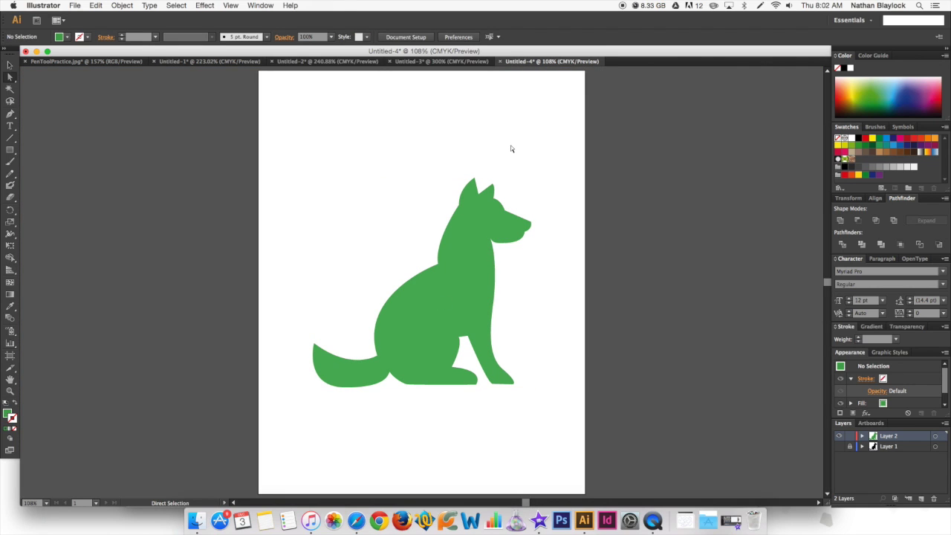